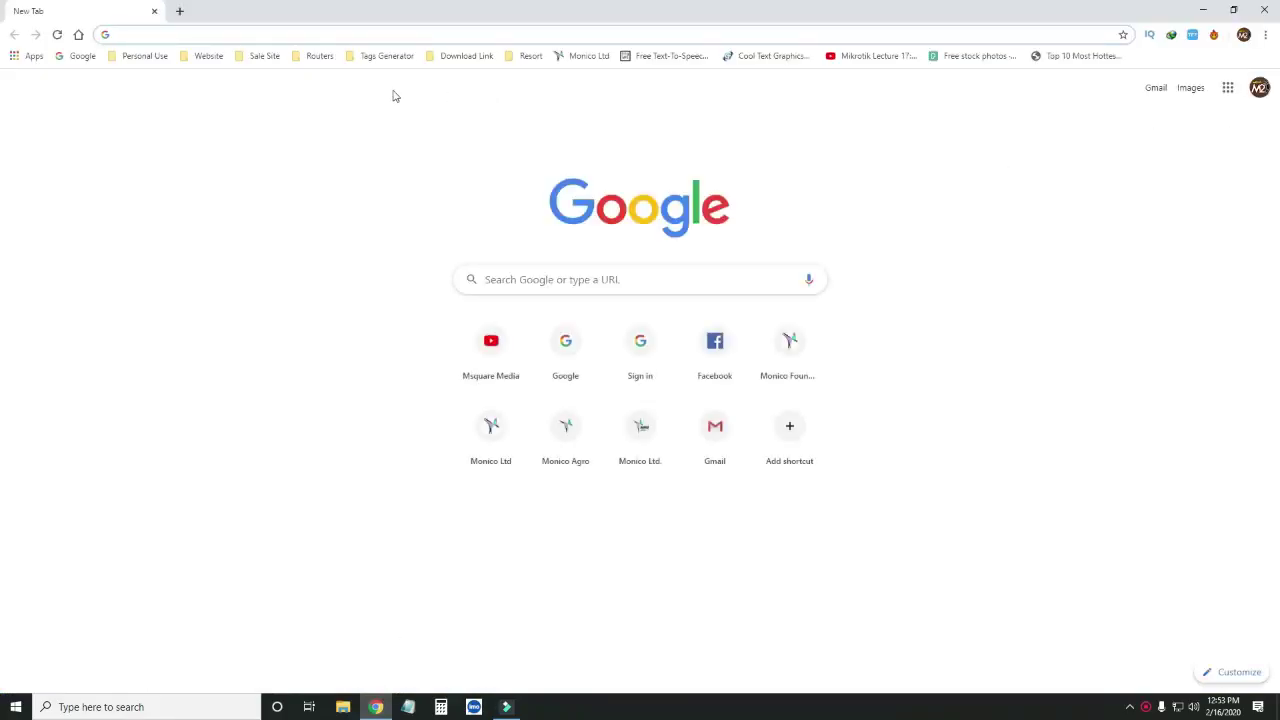
Load Msquare Media - YouTube from the Personal Use bookmarks and show its account menu.
left_click(160, 58)
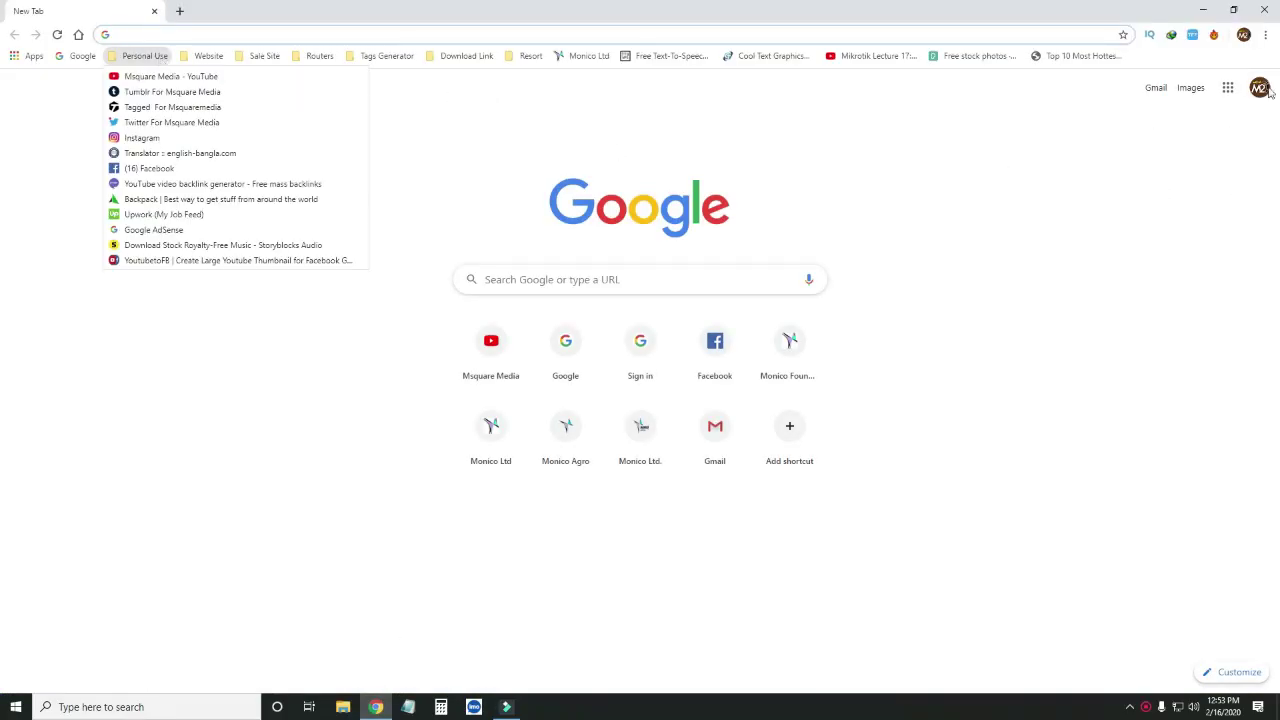
left_click(178, 80)
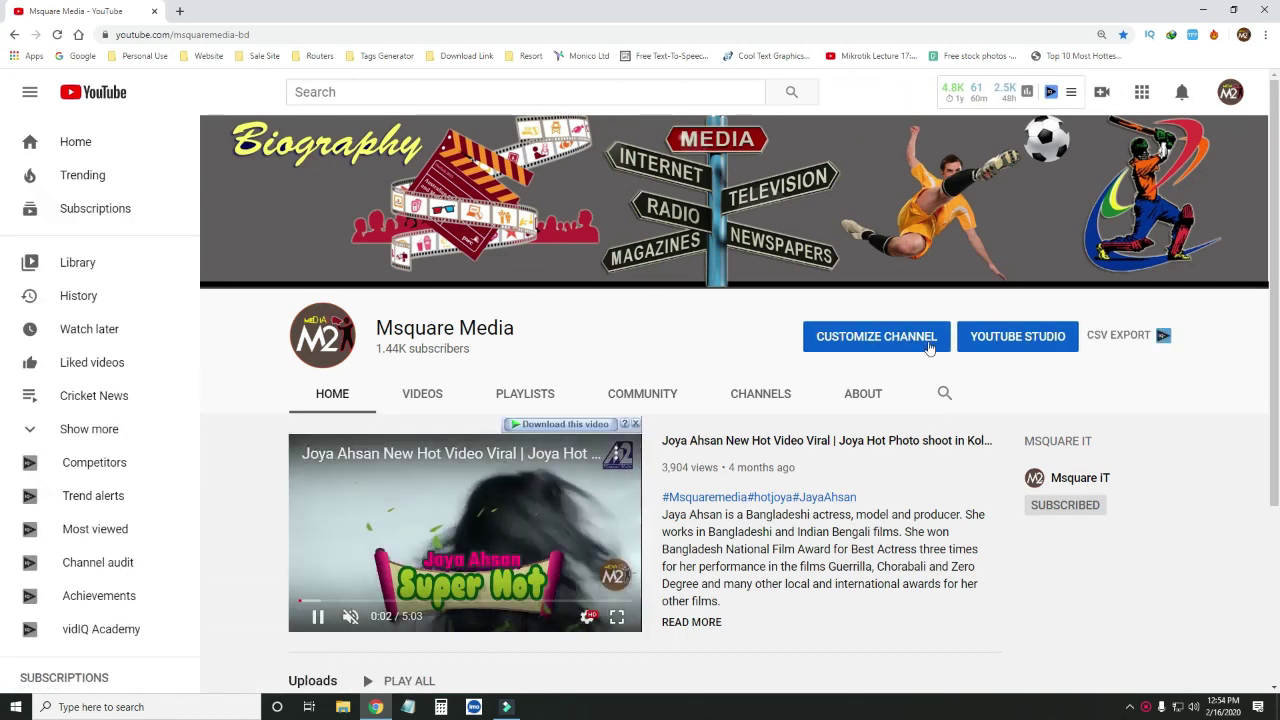
left_click(1229, 92)
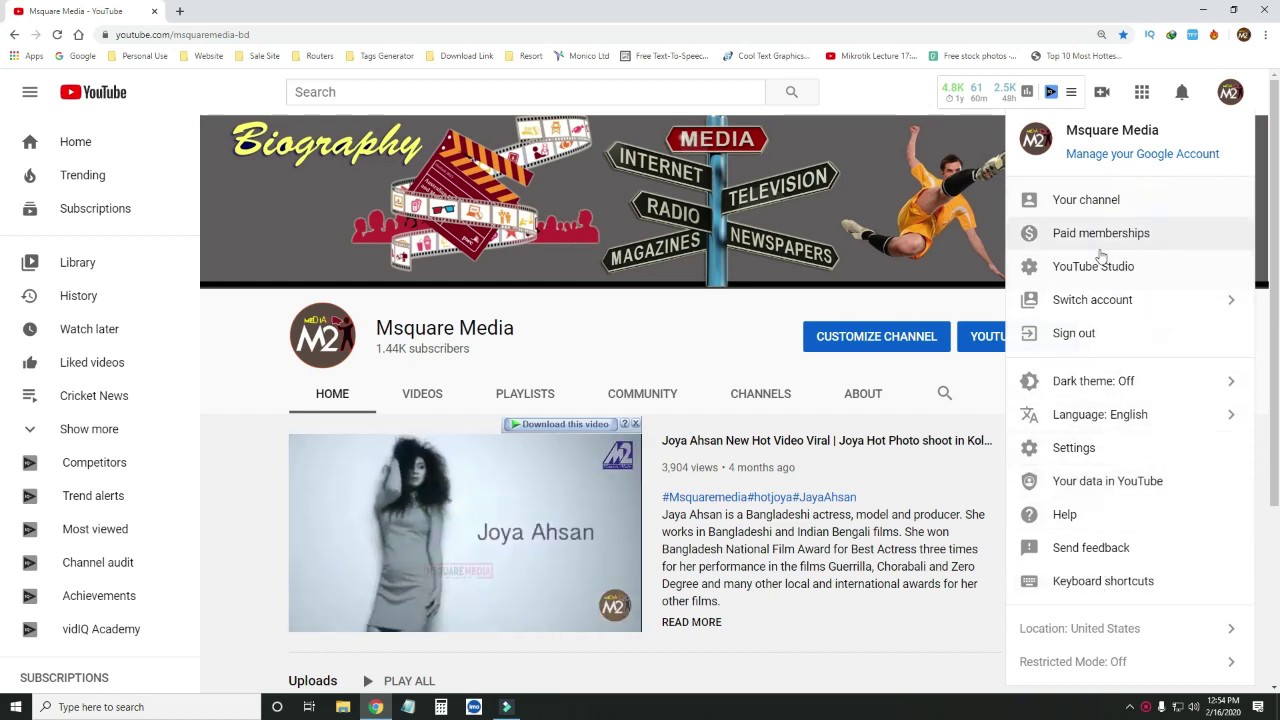
Open Manage your Google Account in a new tab and browse the Data & personalization page.
left_click(1106, 163)
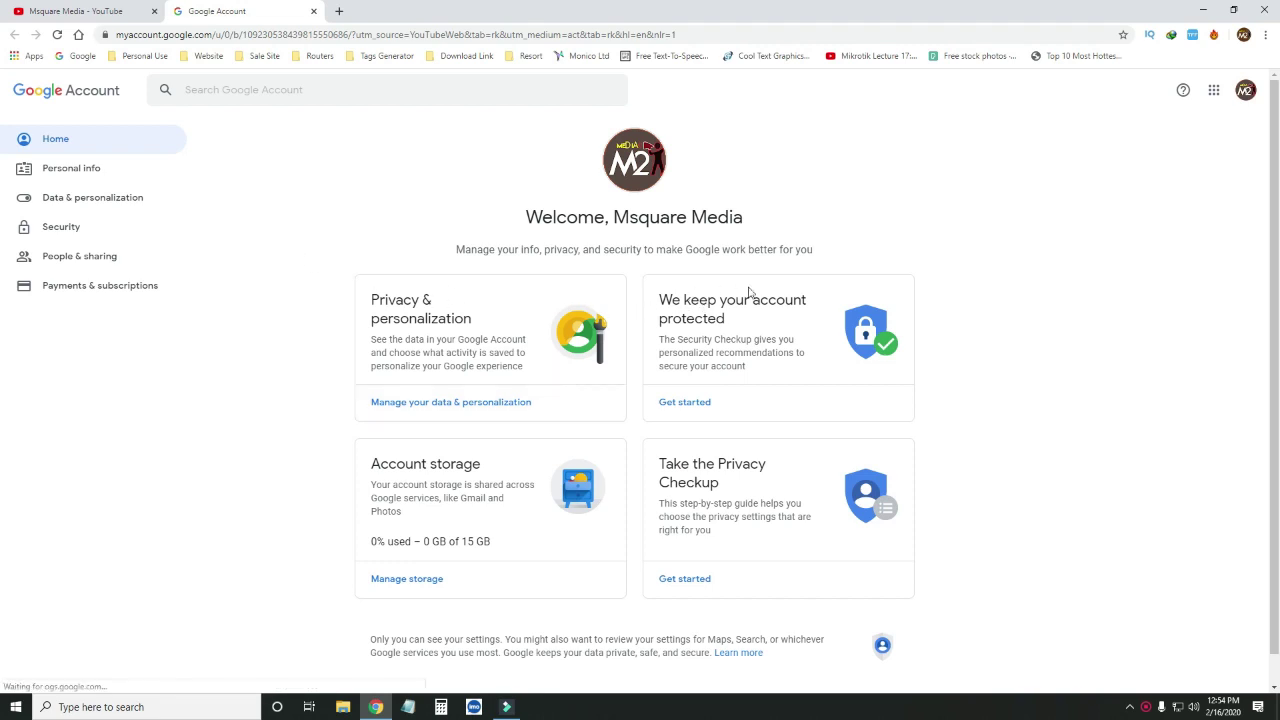
scroll(561, 474, "down", 1)
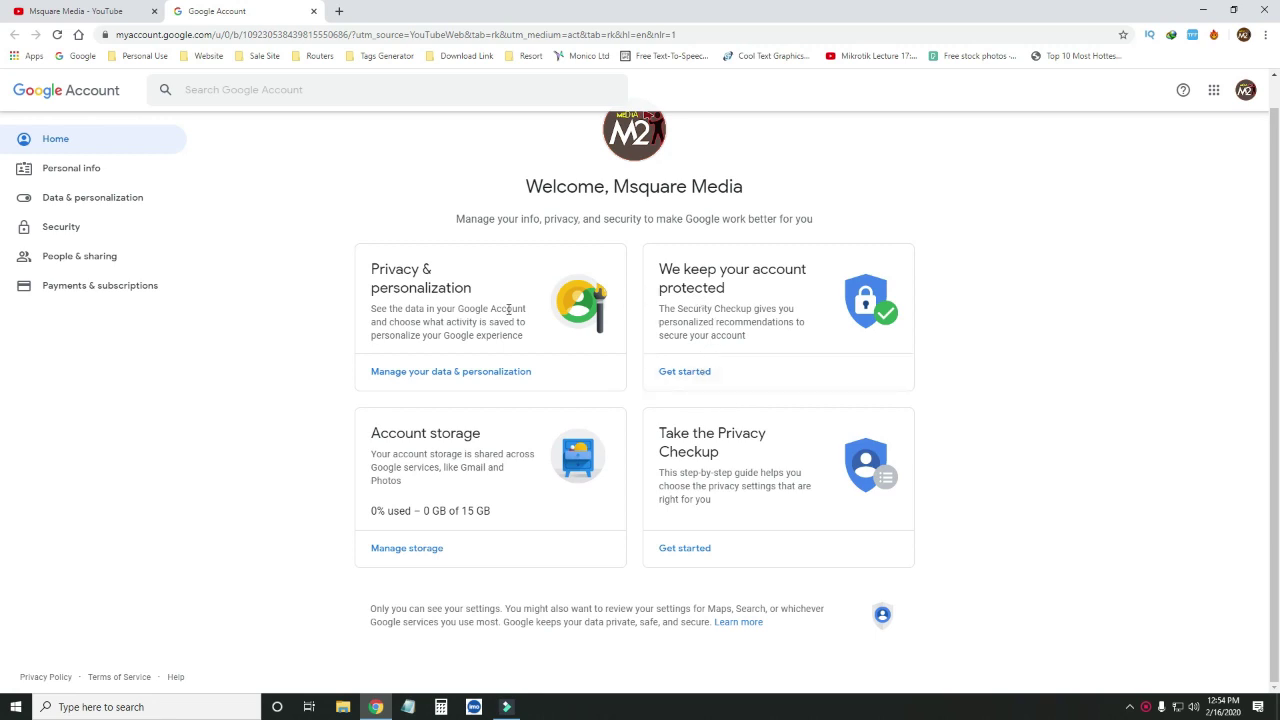
left_click(424, 374)
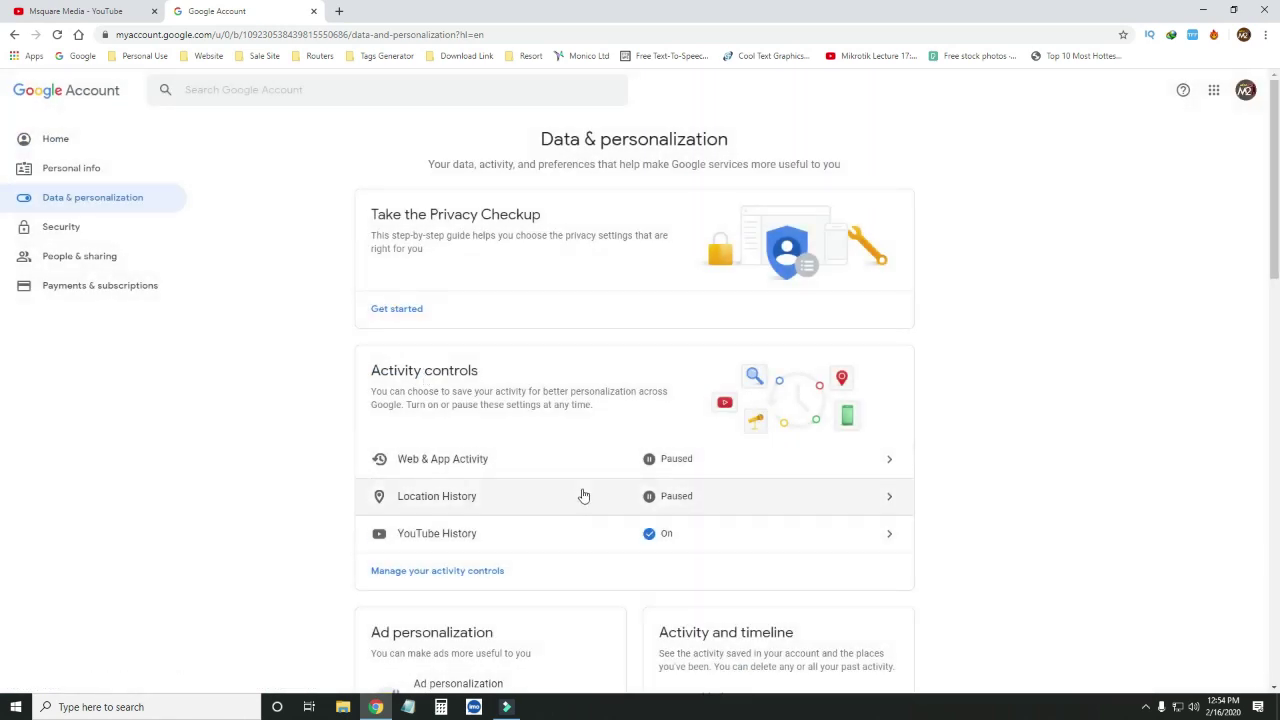
scroll(575, 440, "down", 3)
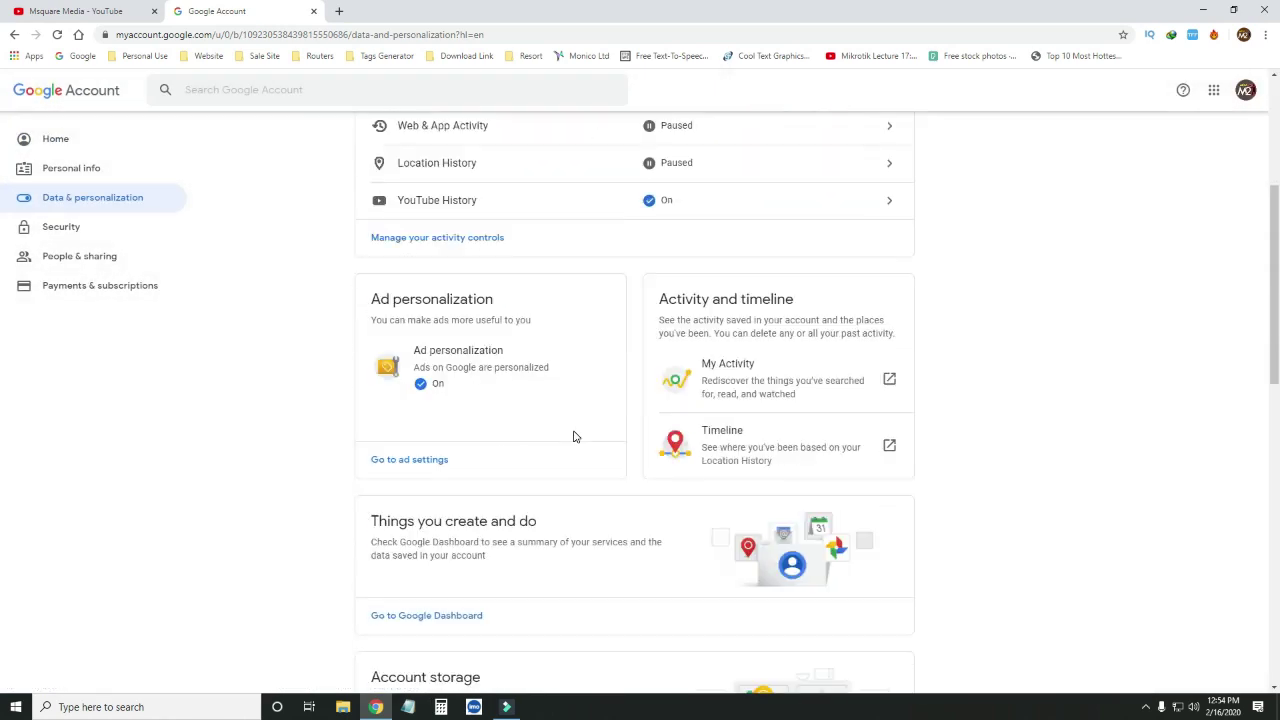
scroll(565, 548, "down", 2)
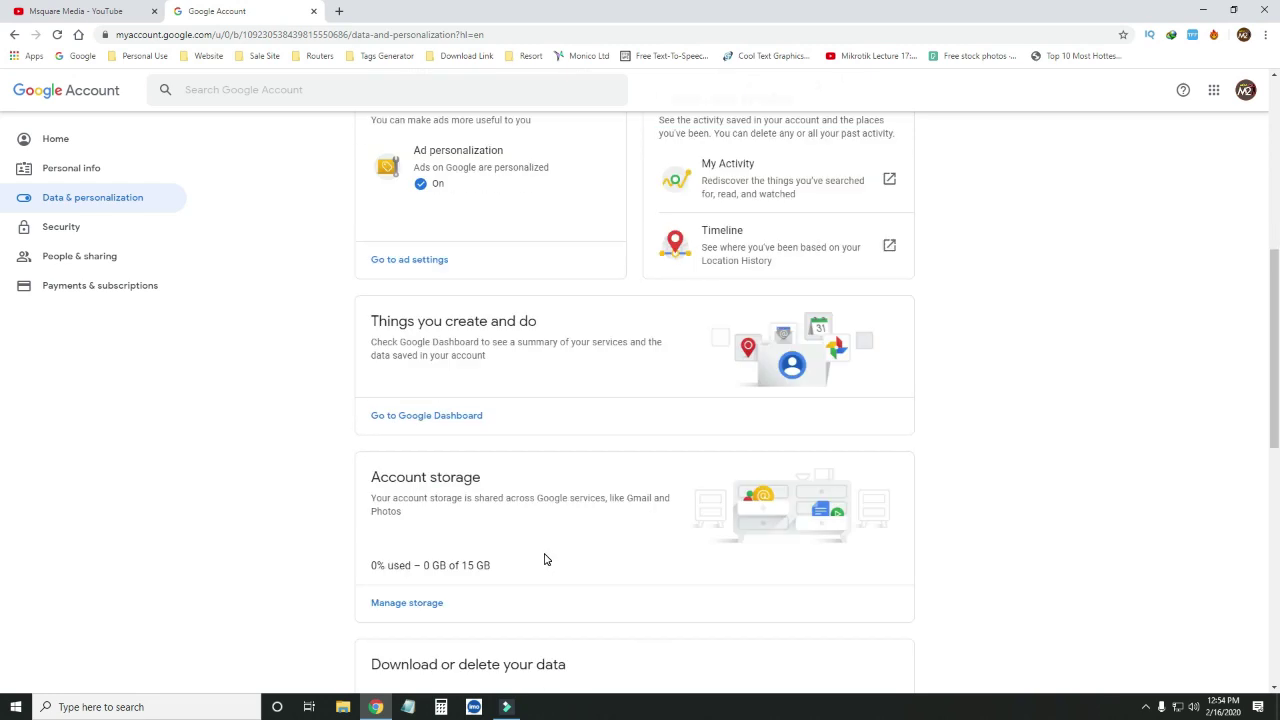
scroll(547, 540, "down", 1)
scroll(589, 481, "down", 2)
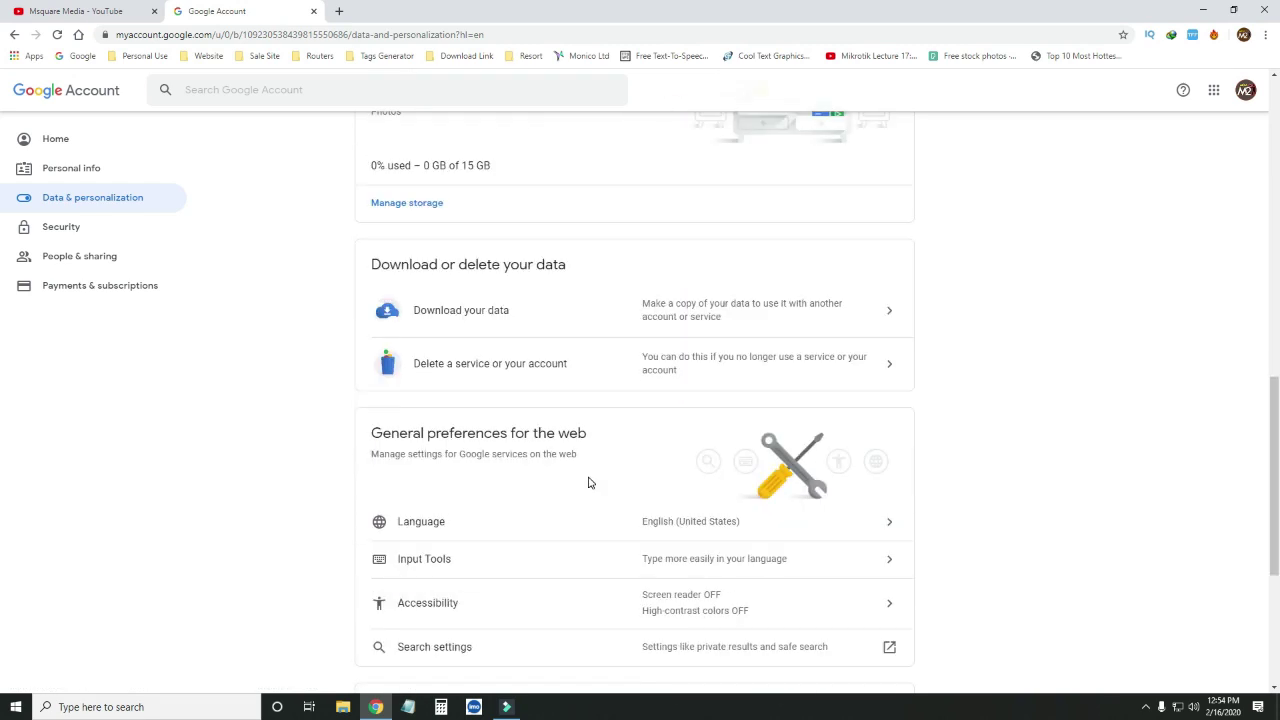
scroll(588, 483, "down", 2)
scroll(588, 483, "down", 1)
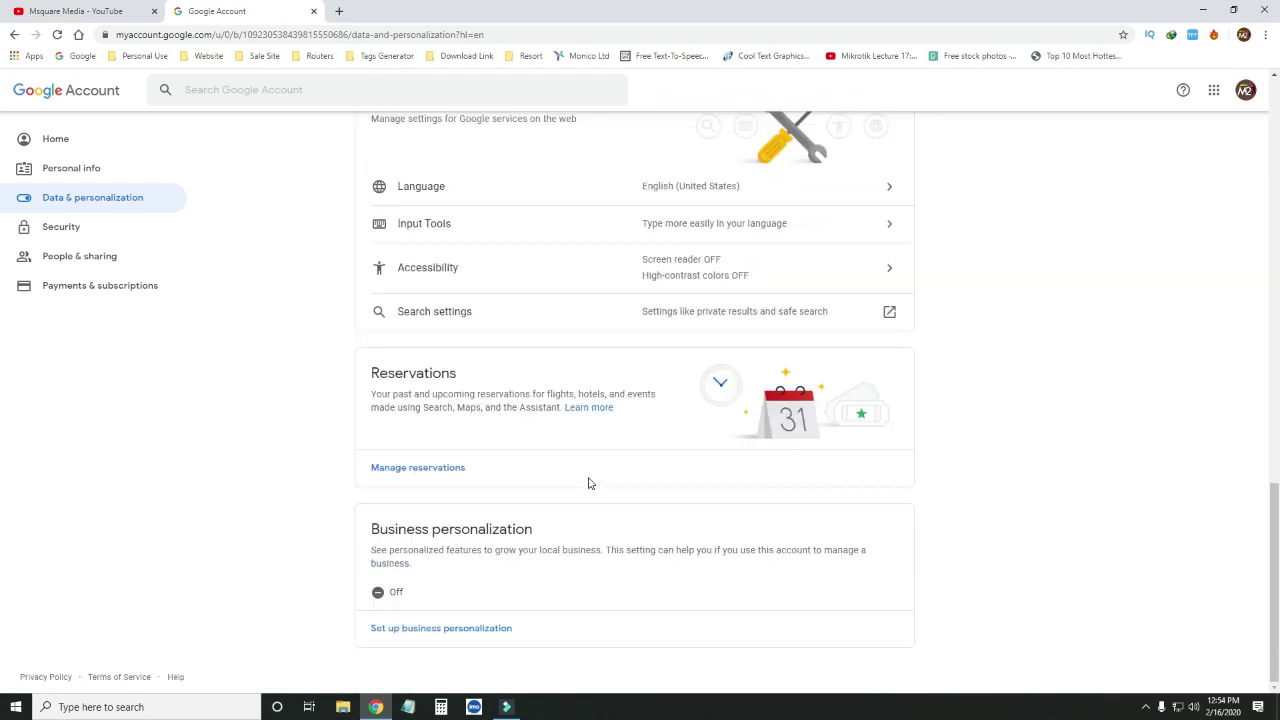
scroll(588, 483, "up", 10)
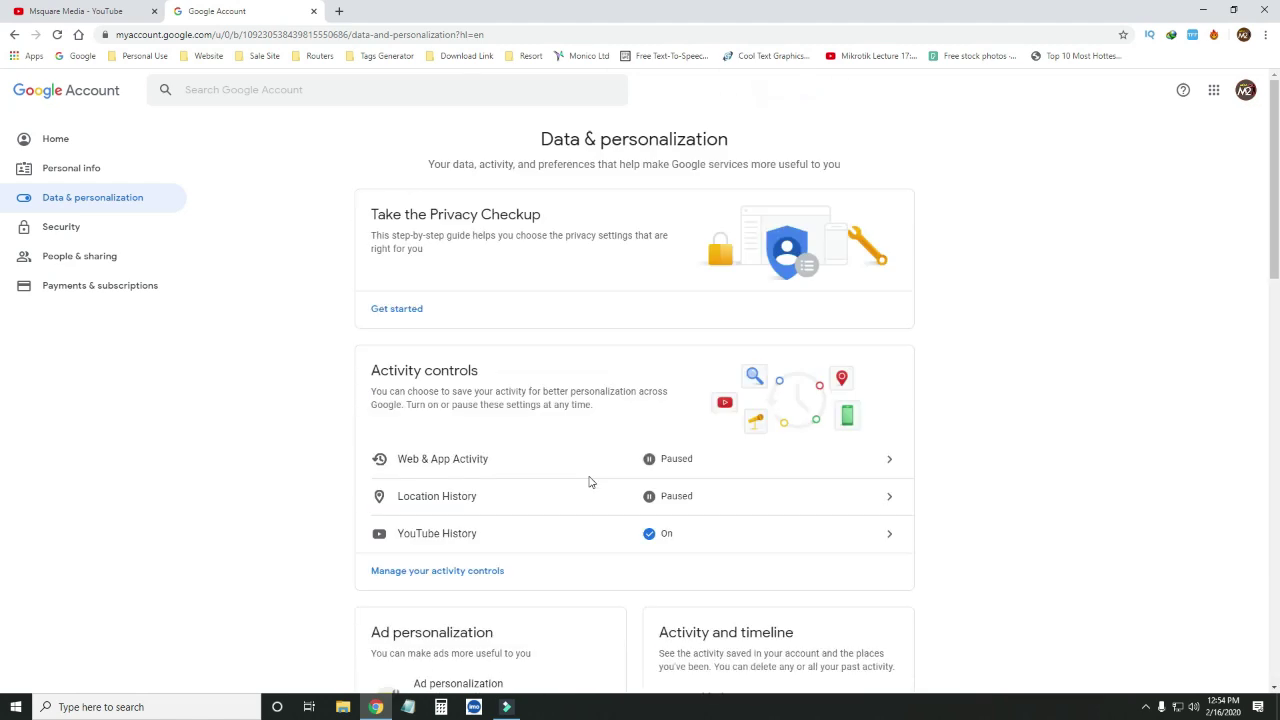
Check the account email under Personal info, then return to Data & personalization.
left_click(80, 172)
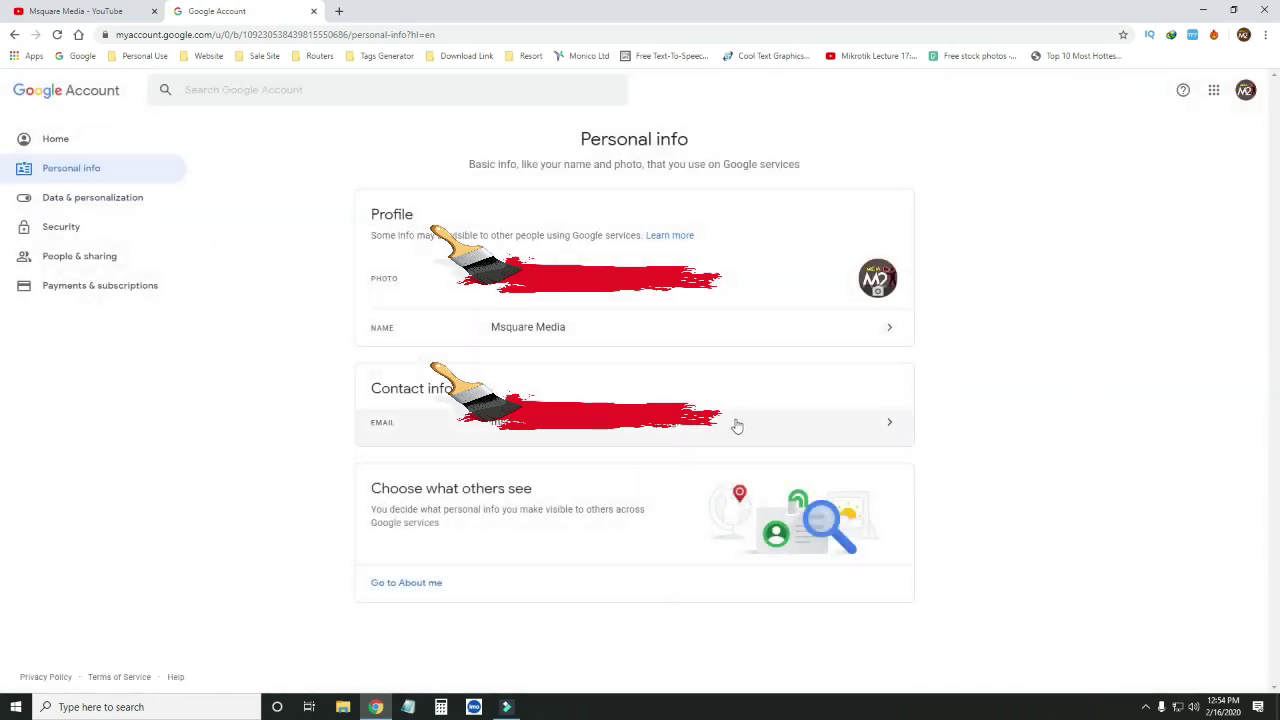
left_click(893, 427)
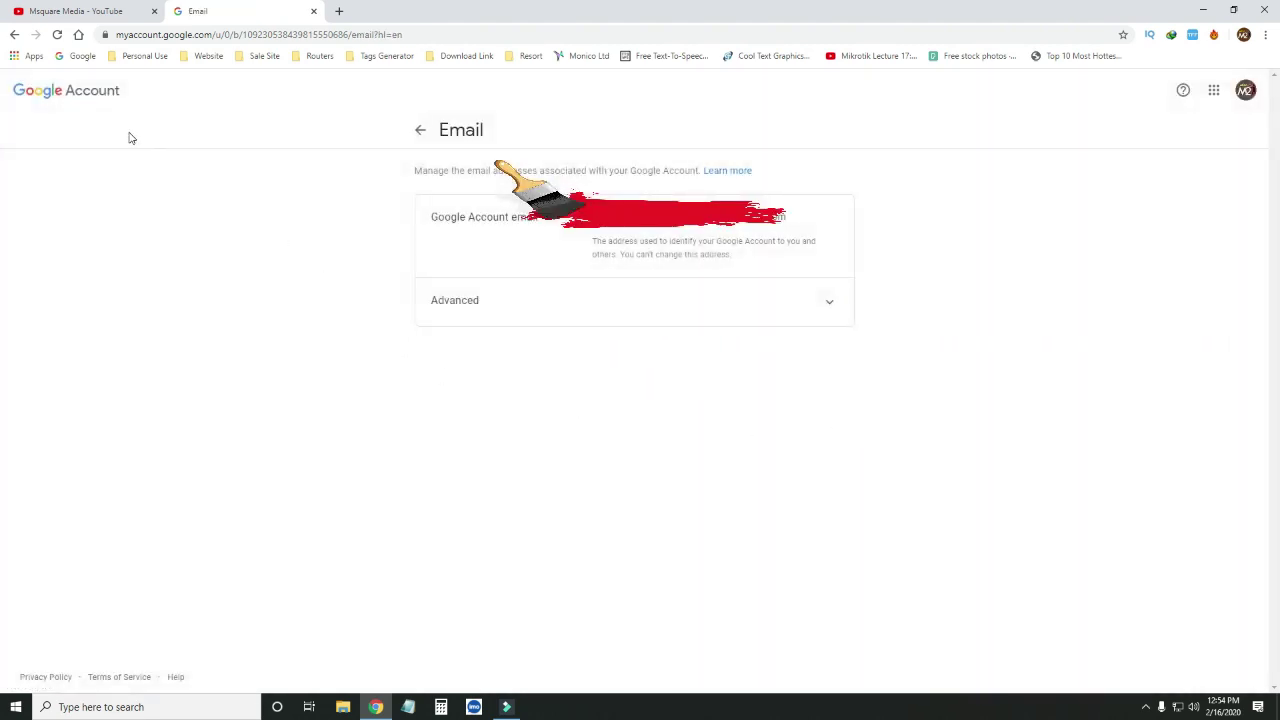
left_click(14, 34)
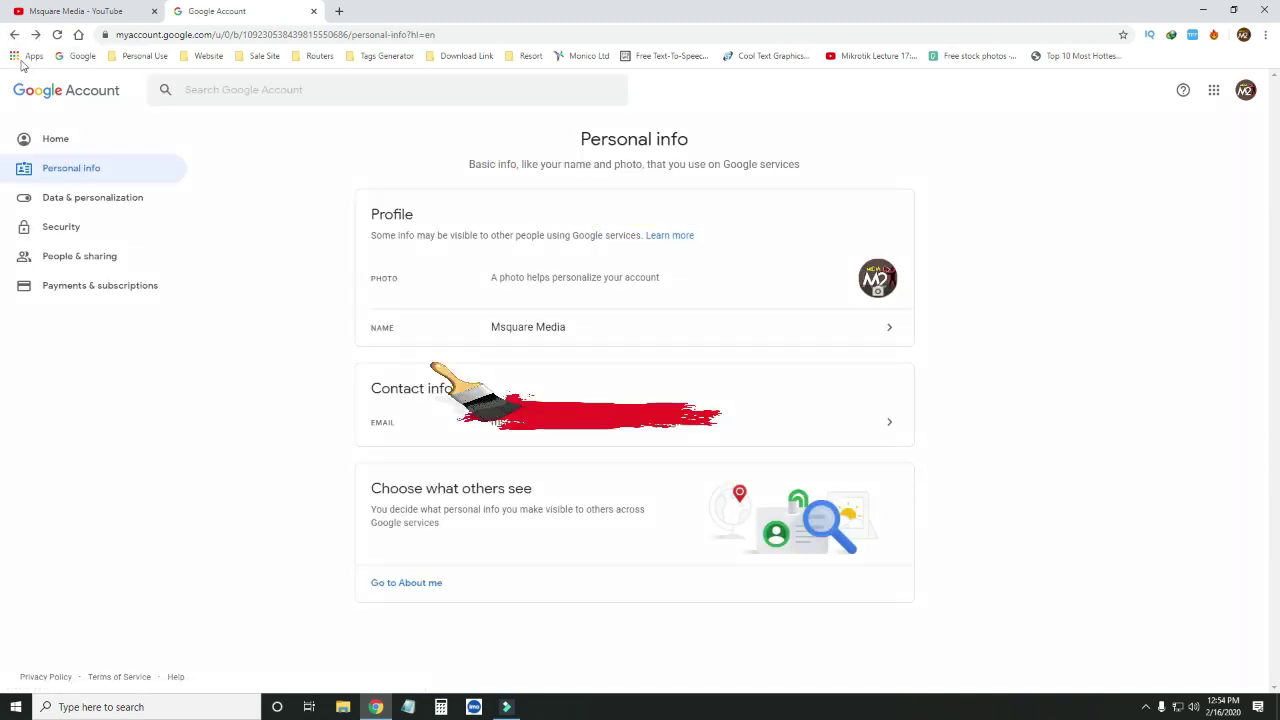
left_click(14, 34)
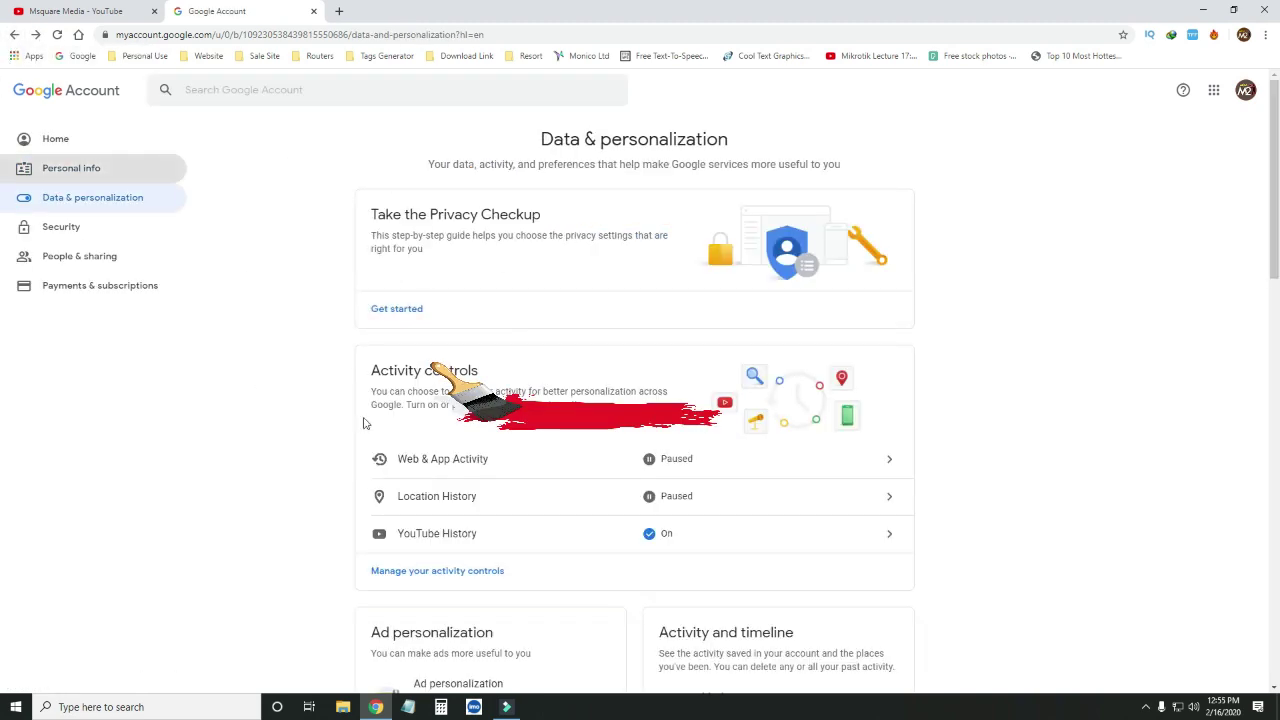
Launch Gmail from the Google apps grid in a third Chrome tab.
left_click(341, 12)
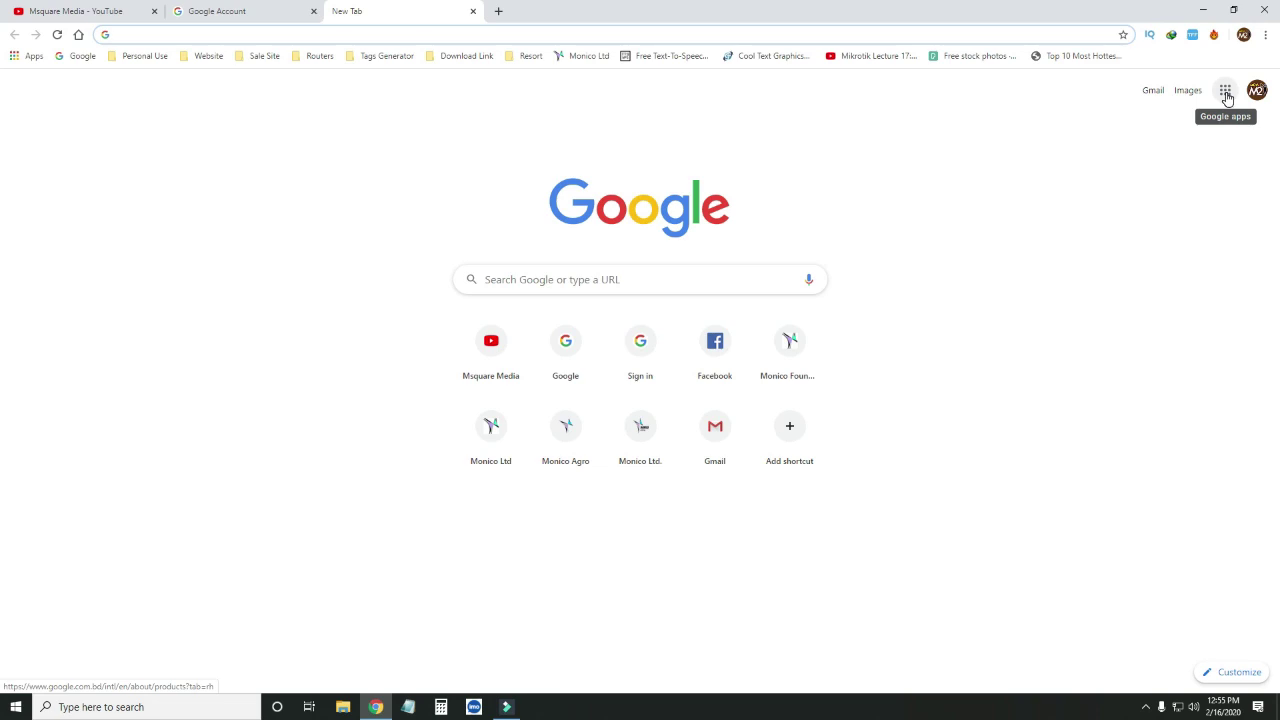
left_click(1226, 92)
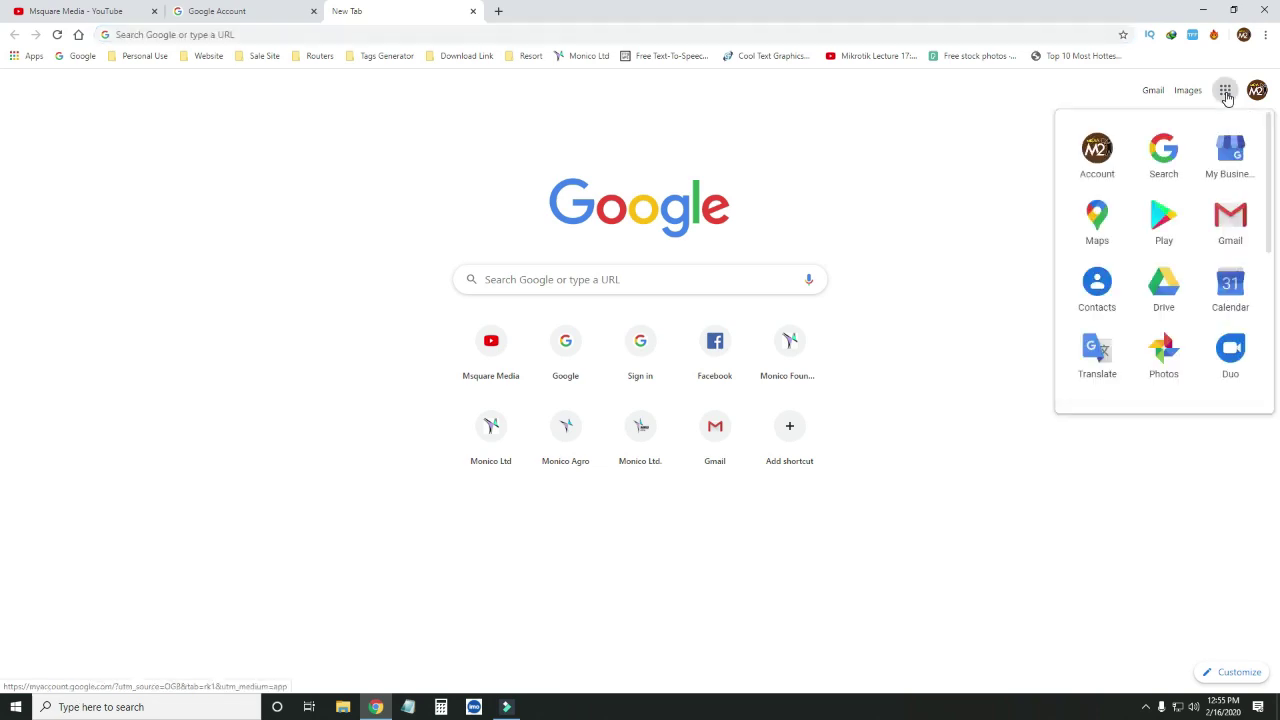
left_click(1230, 230)
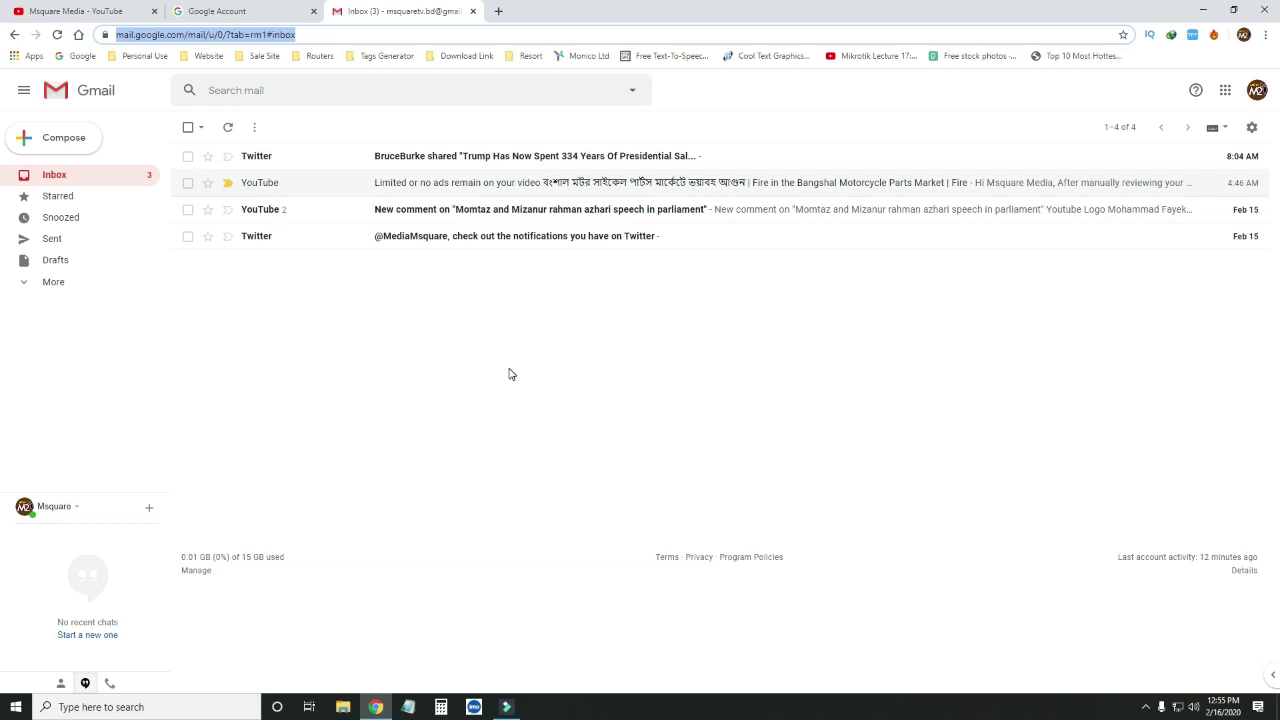
Go to Gmail Settings and show the Accounts and Import tab.
left_click(1252, 128)
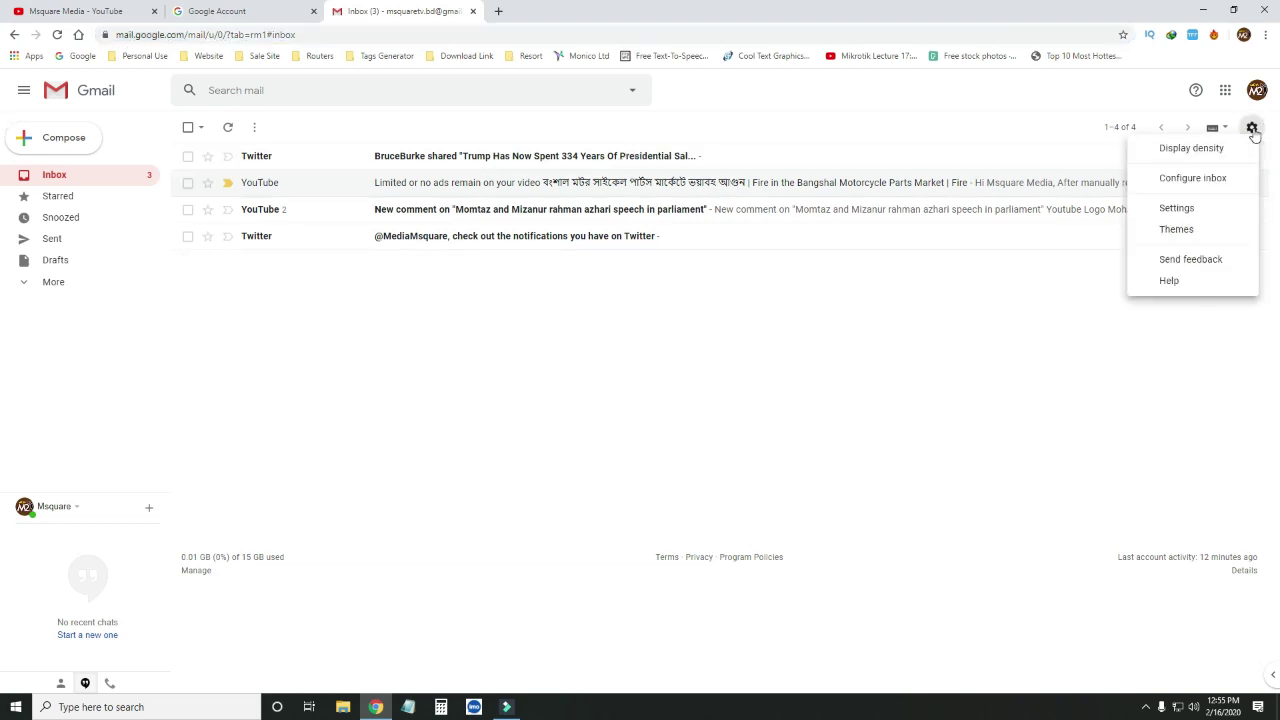
left_click(1180, 210)
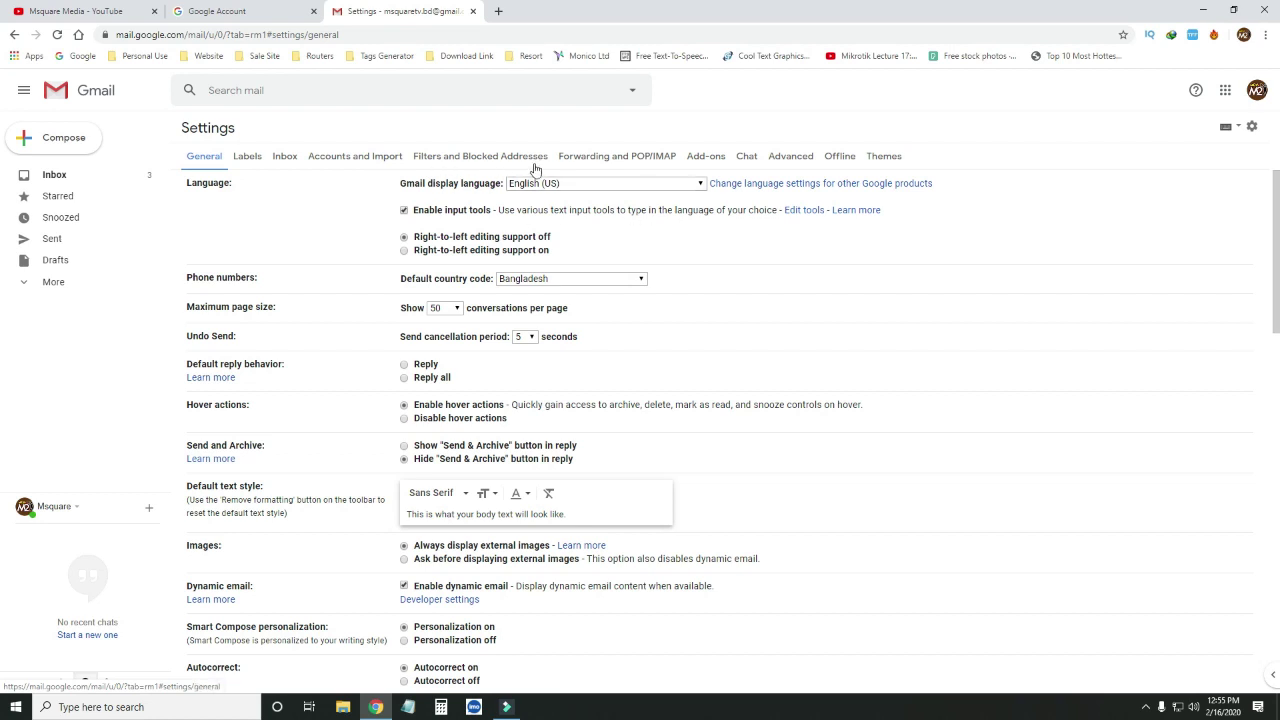
left_click(349, 159)
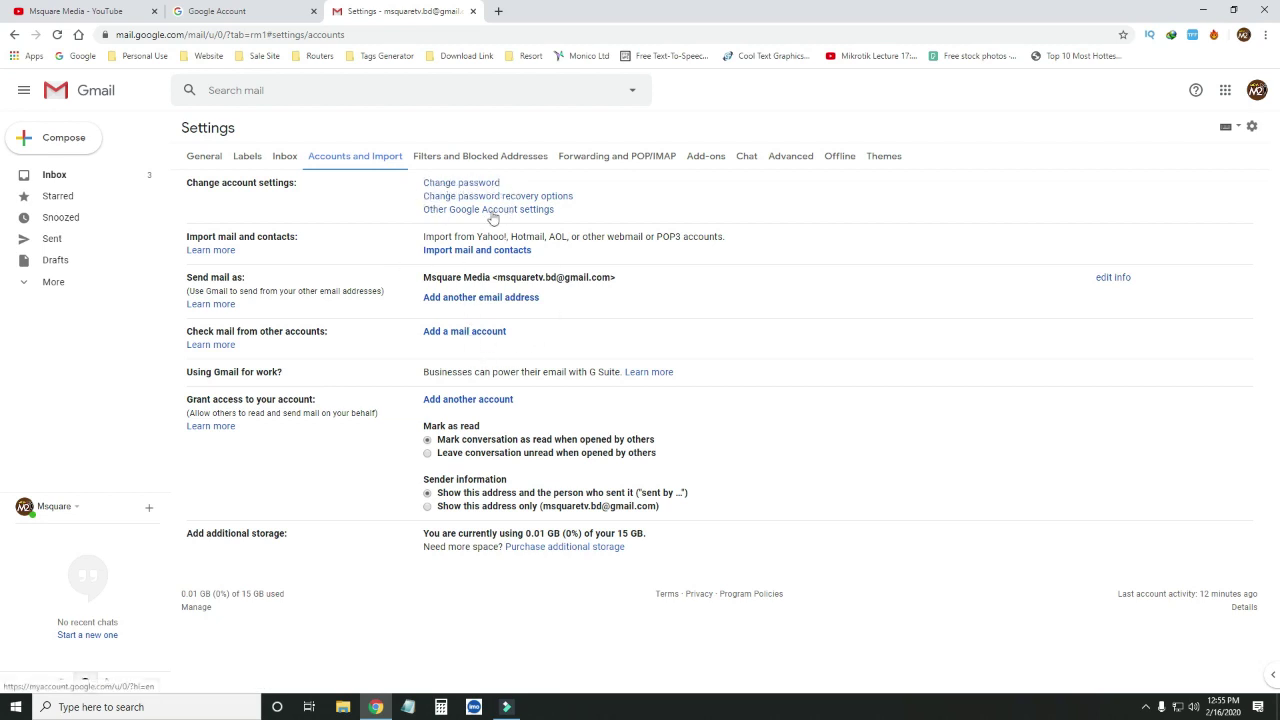
Start Change password and verify identity with the autofilled current account password.
left_click(455, 186)
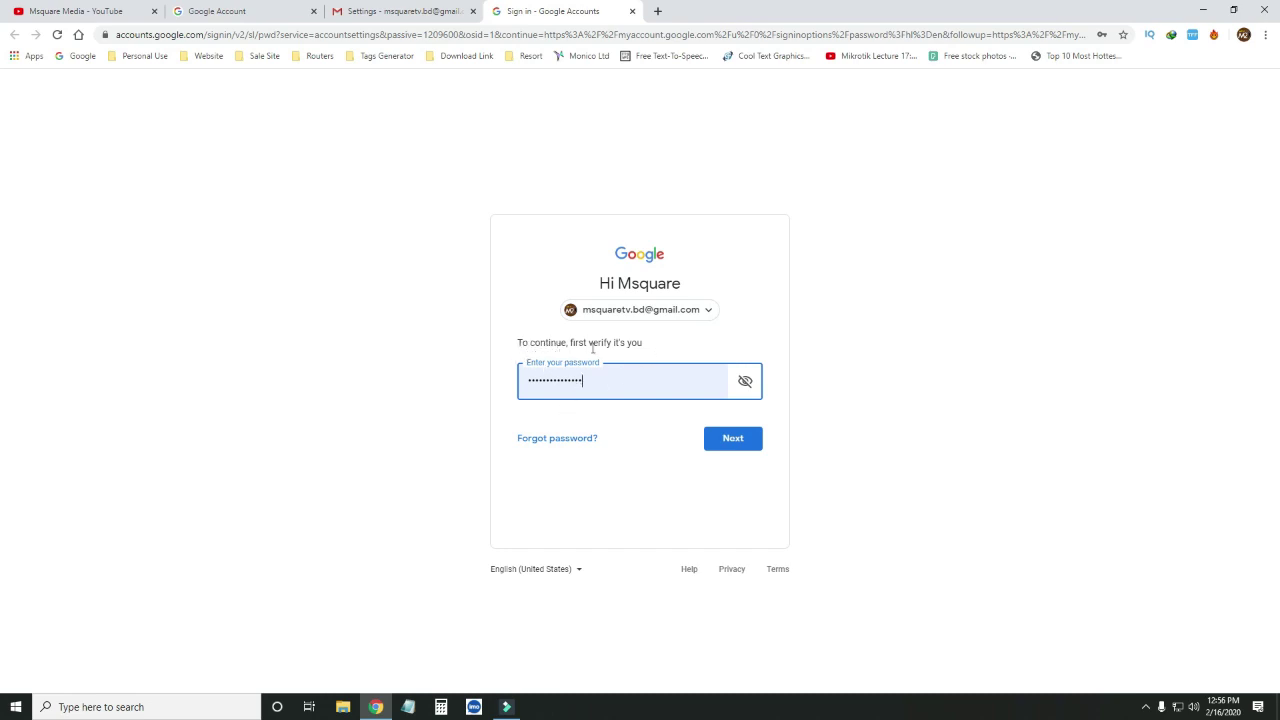
left_click_drag(649, 345, 518, 349)
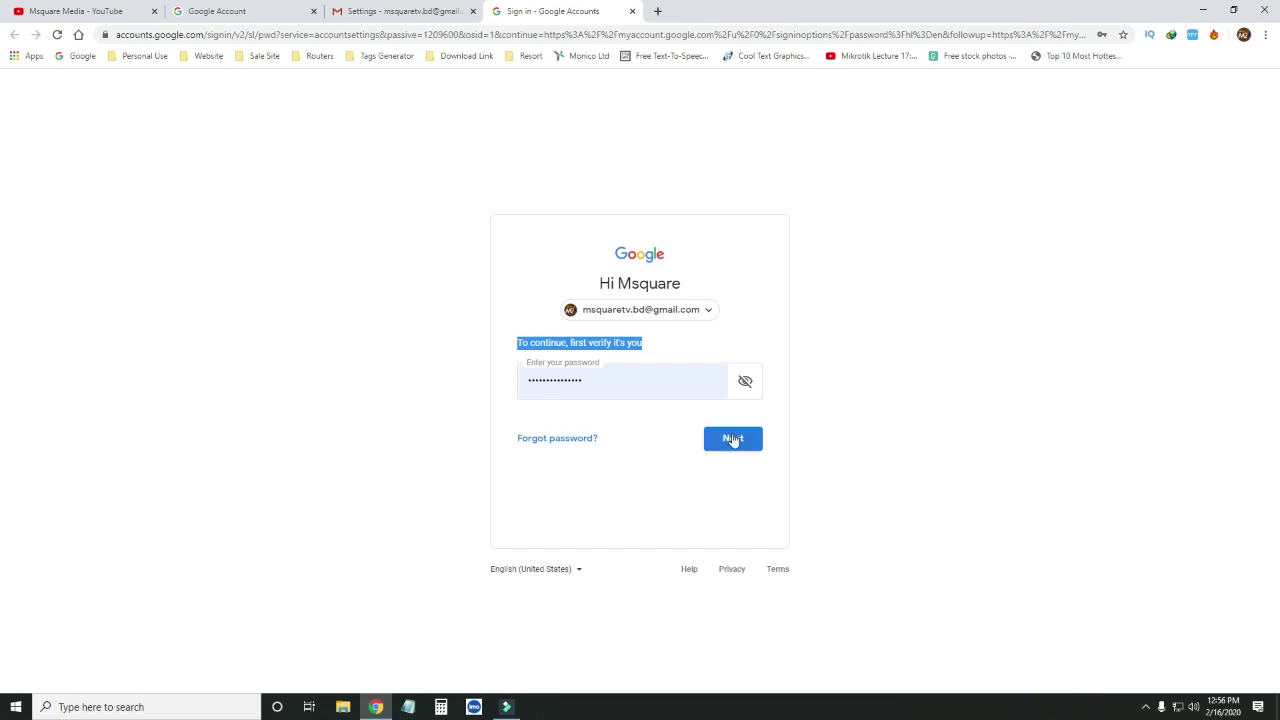
left_click(732, 438)
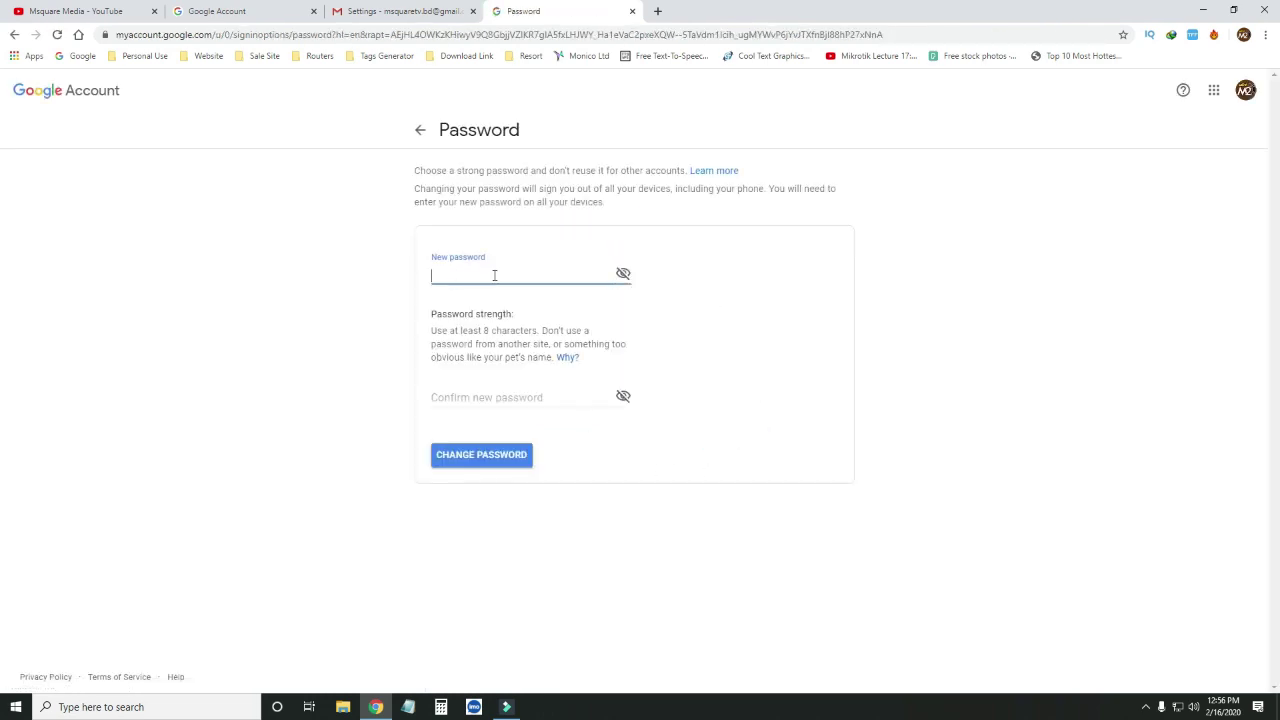
Enter a strong new account password, retype it to confirm, and submit the change.
left_click(453, 274)
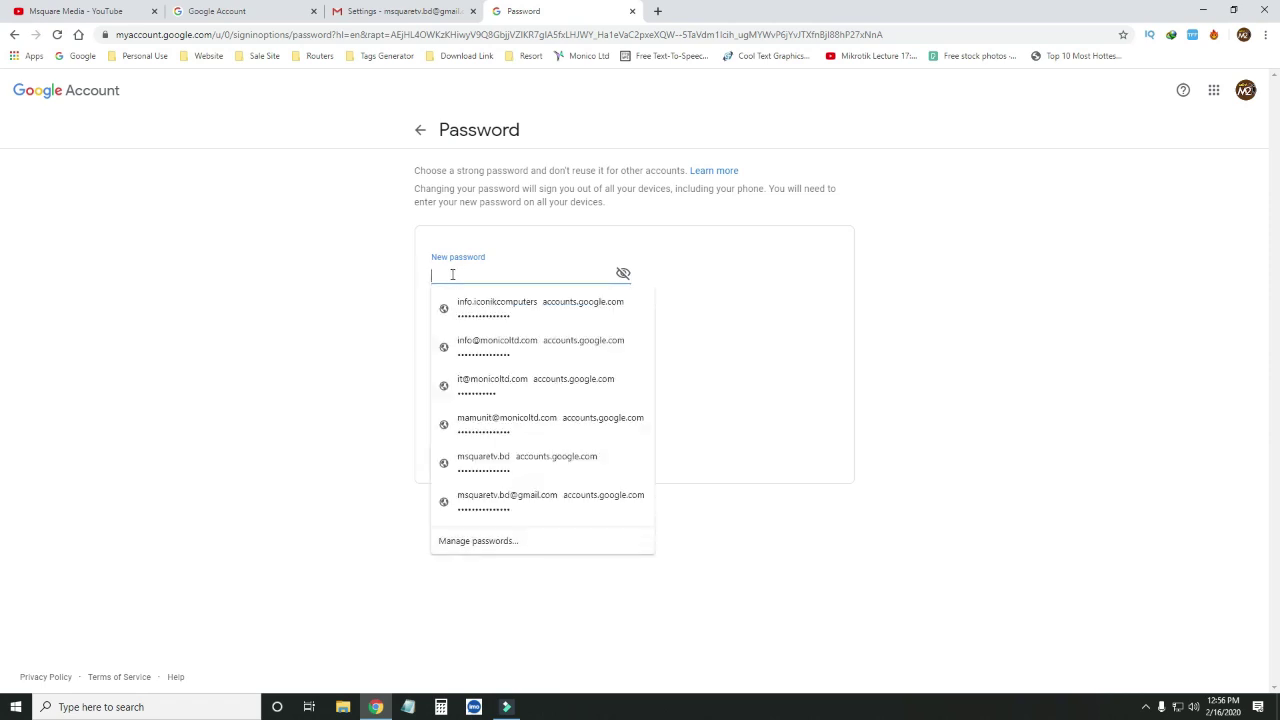
left_click(360, 271)
left_click(442, 276)
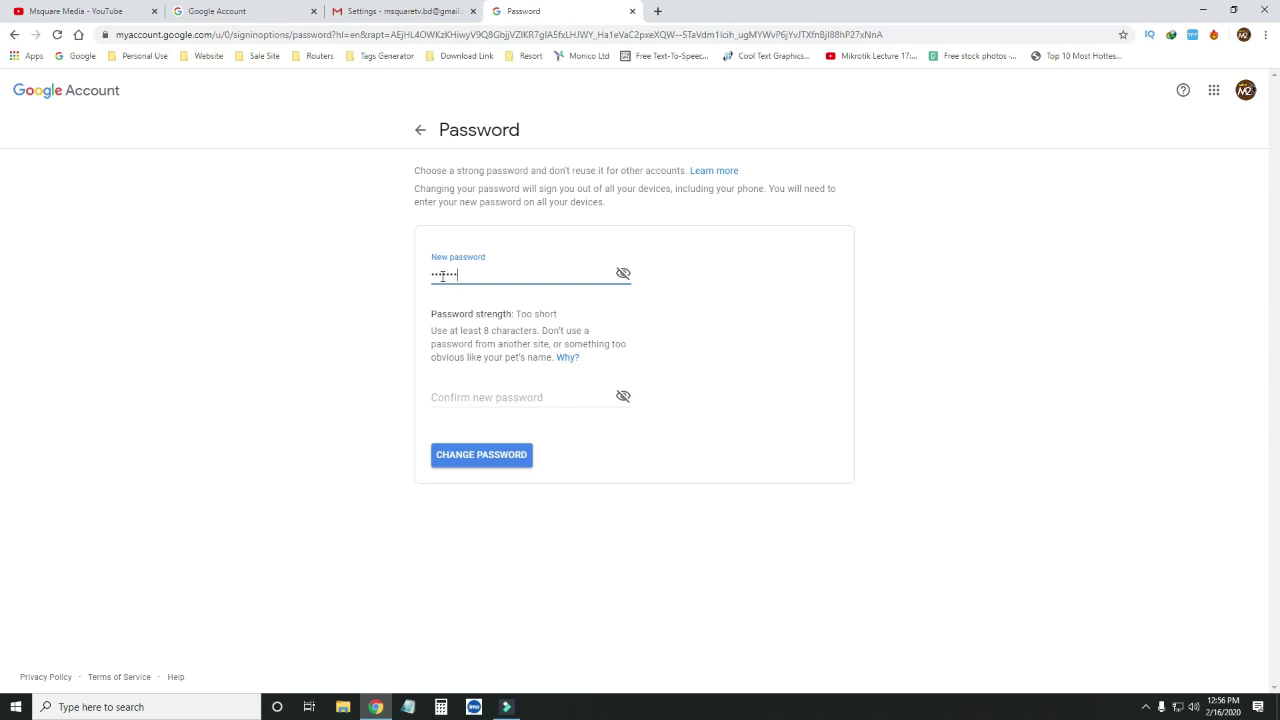
left_click_drag(431, 317, 558, 316)
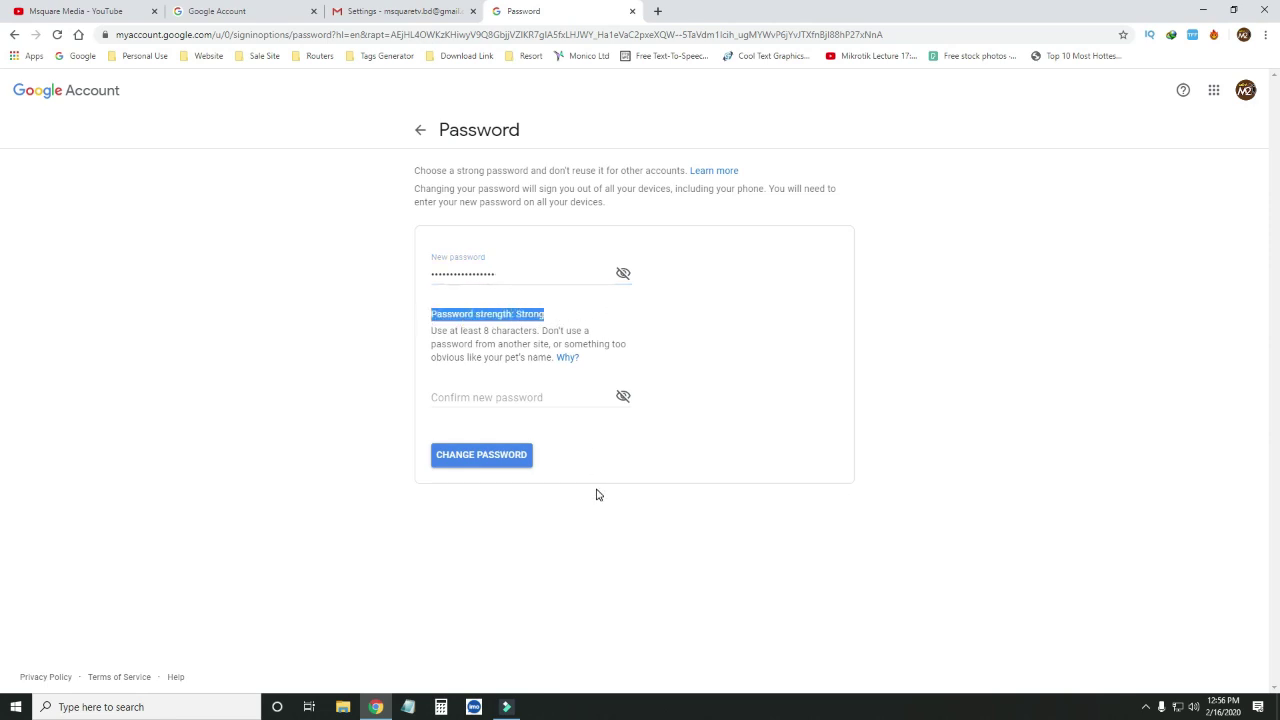
left_click(488, 395)
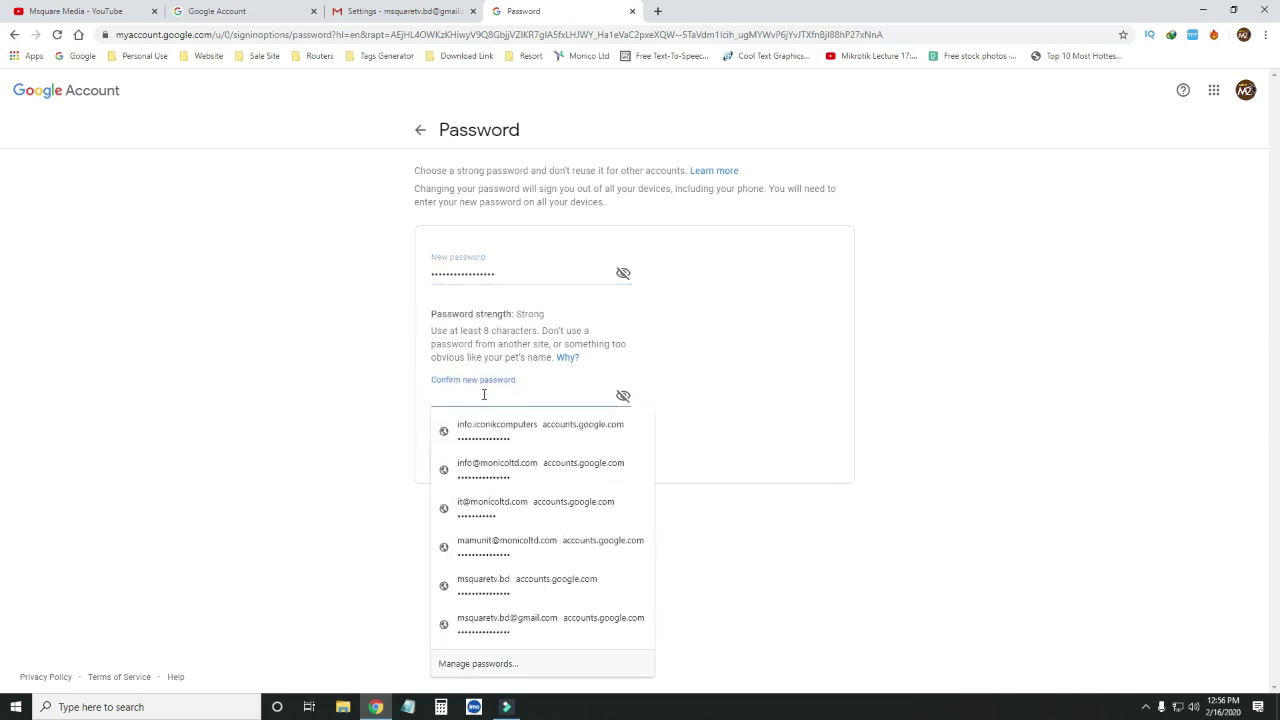
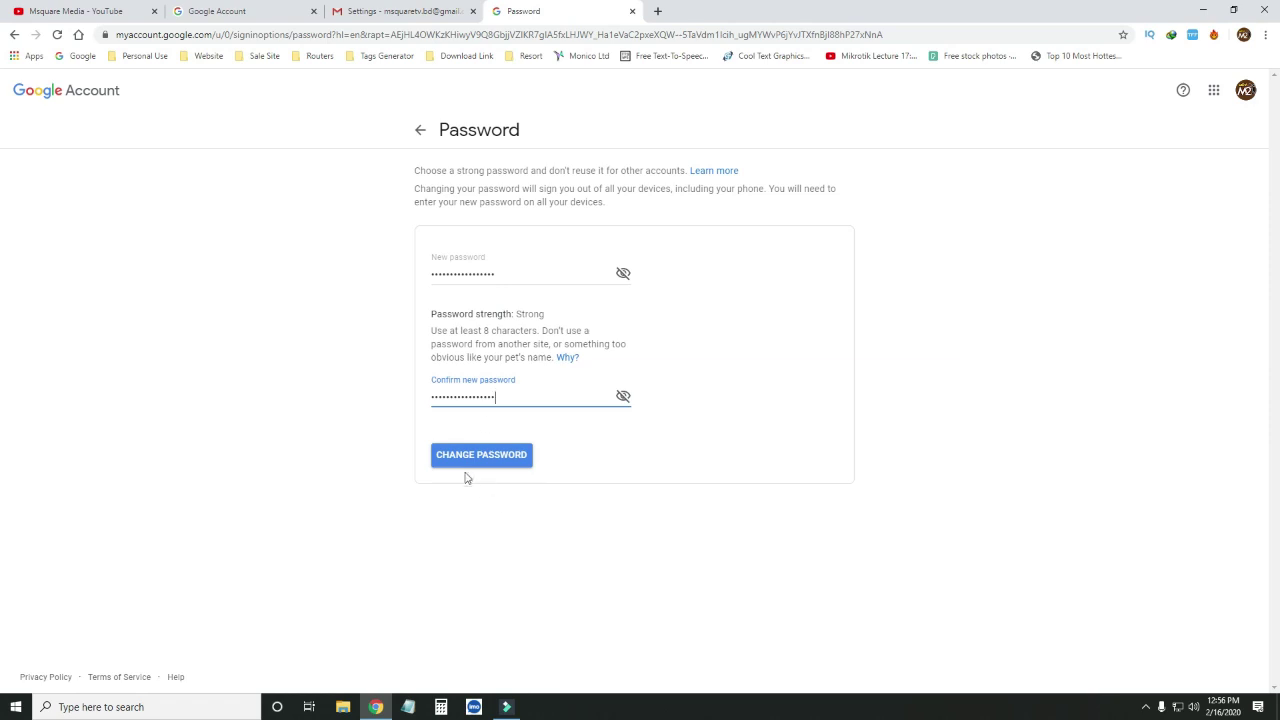
left_click(478, 456)
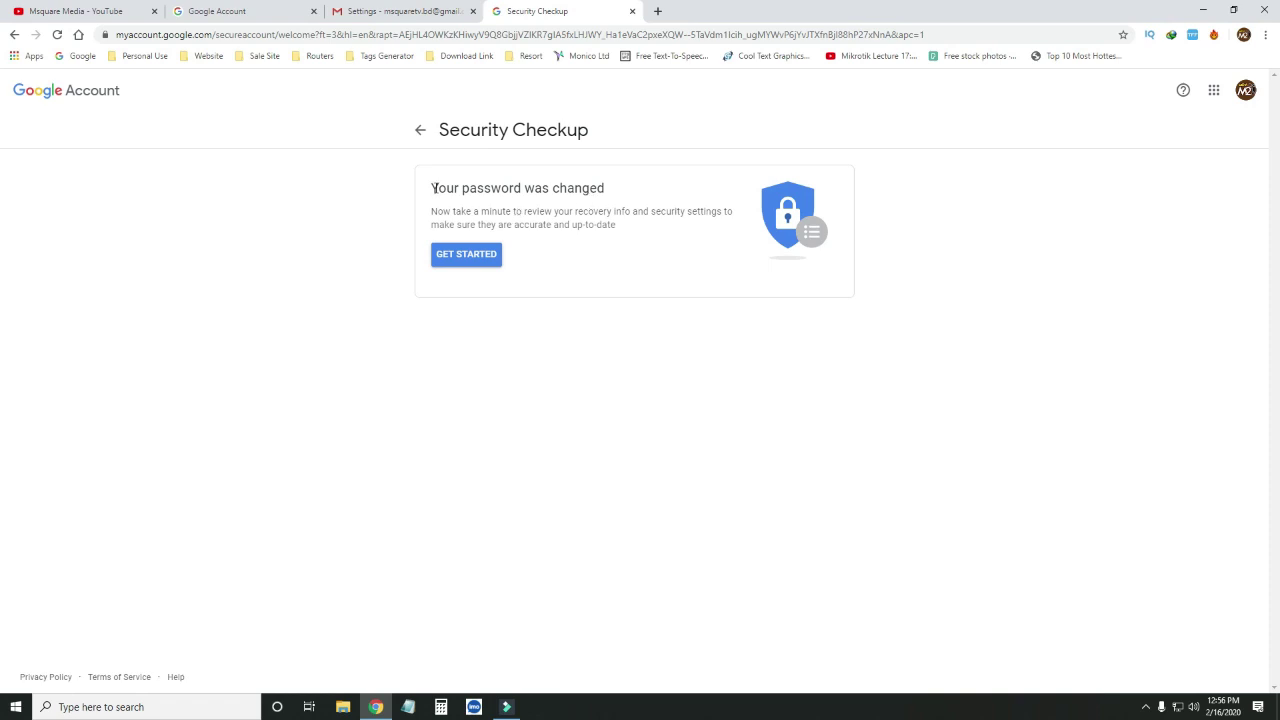
Run the post-change Security Checkup and continue to the Google Account.
left_click_drag(432, 192, 634, 189)
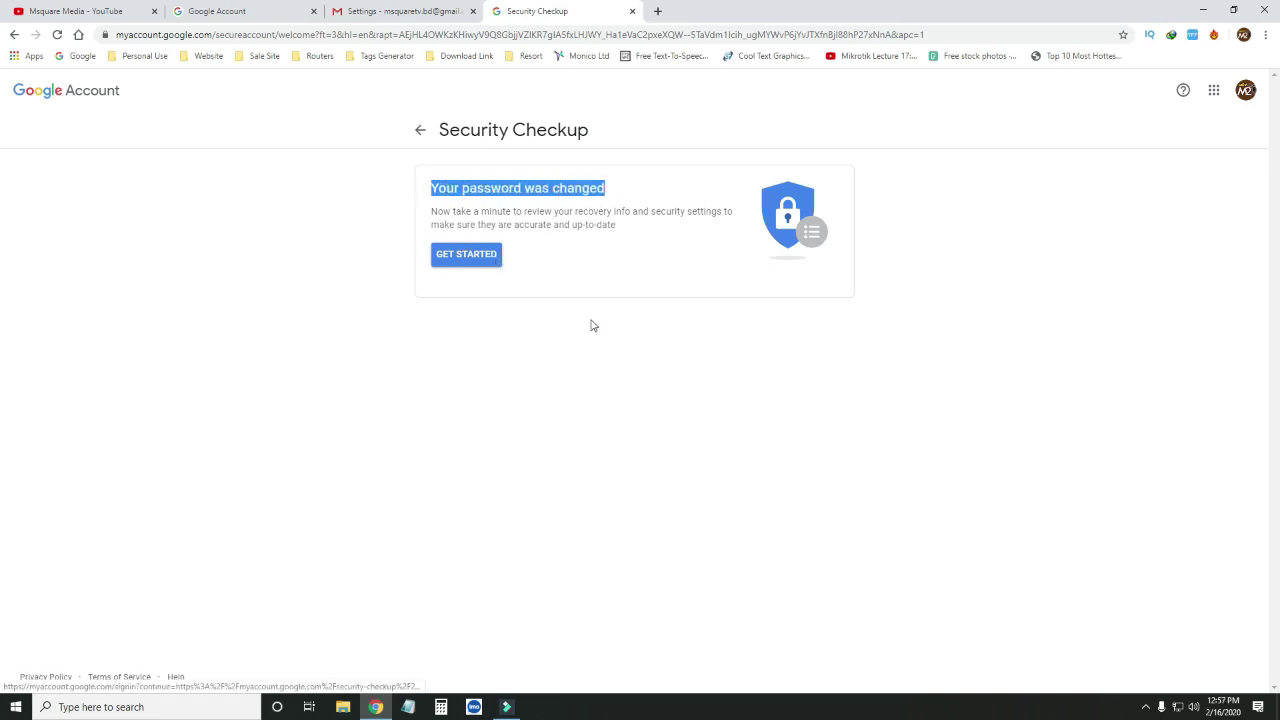
left_click(466, 258)
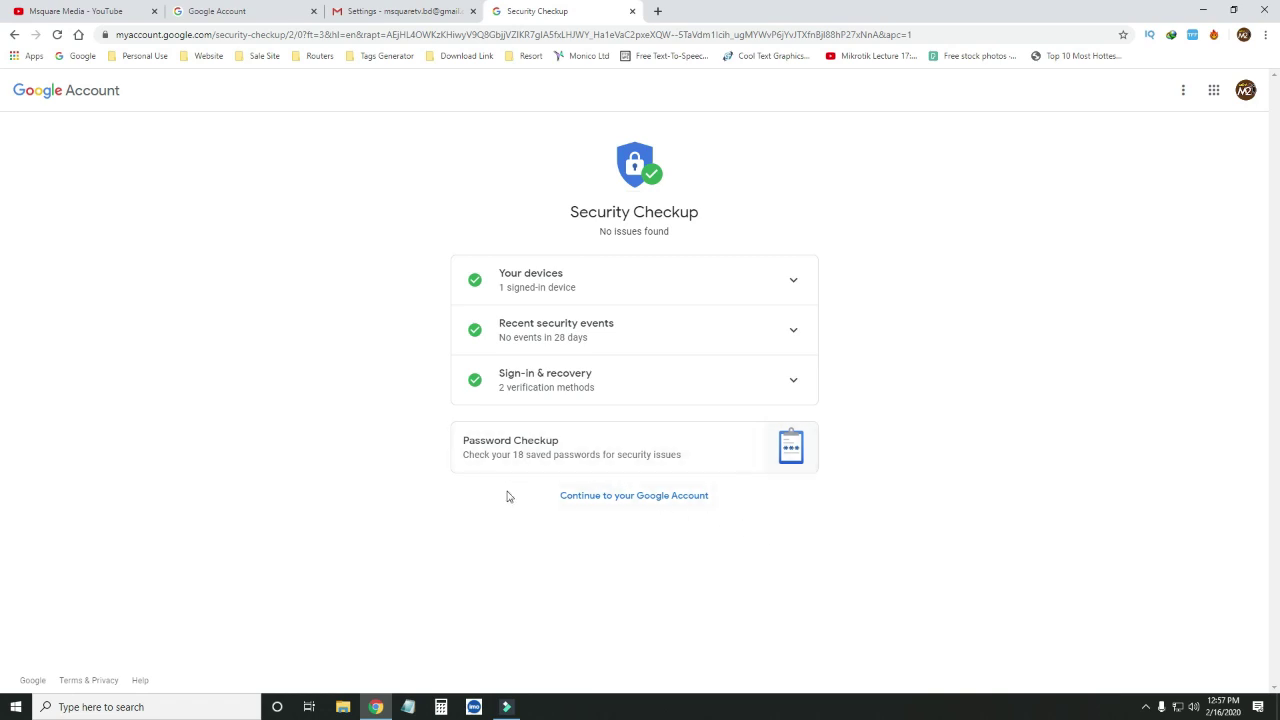
left_click(592, 500)
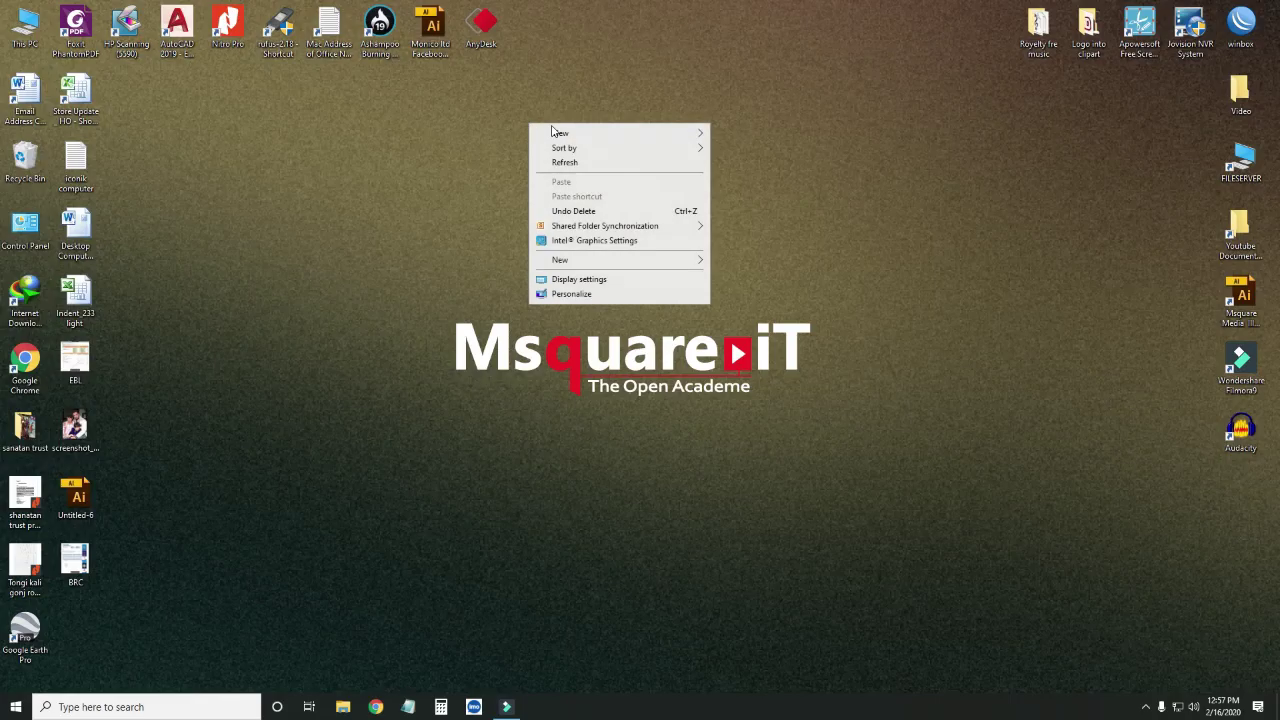
Refresh the desktop, relaunch Chrome, and load Msquare Media - YouTube from Personal Use bookmarks.
right_click(520, 127)
left_click(551, 170)
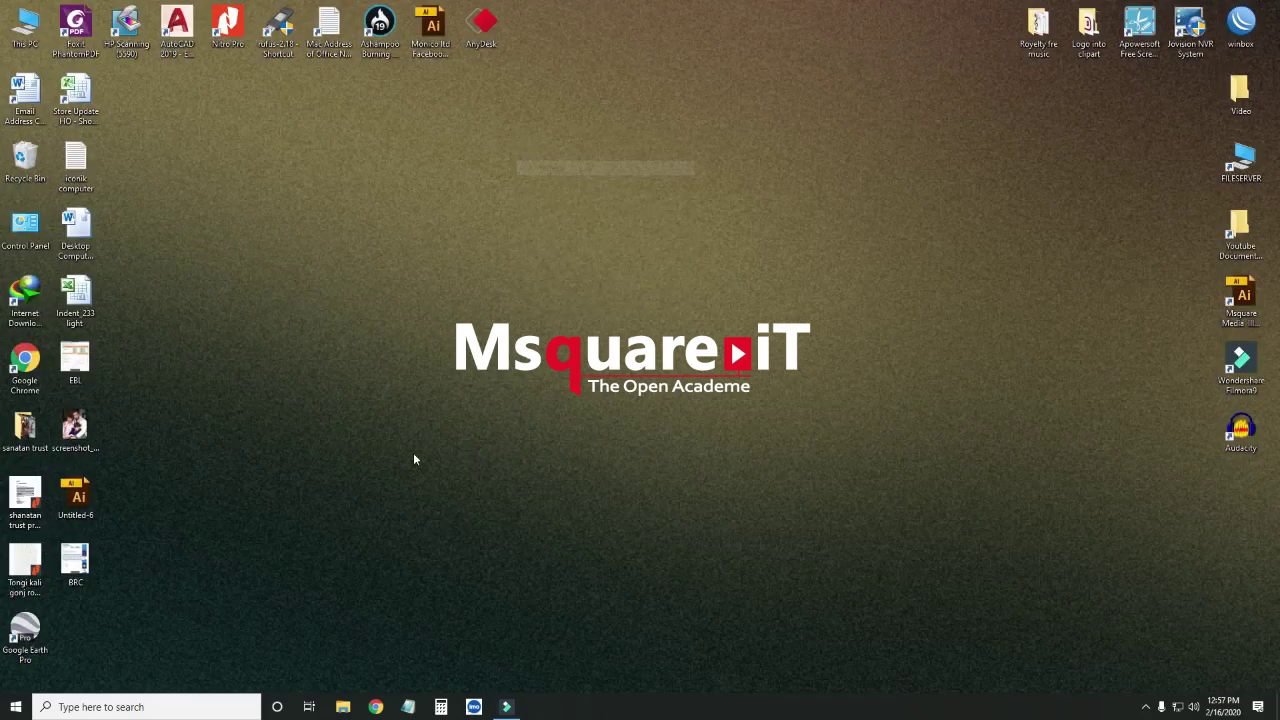
left_click(375, 707)
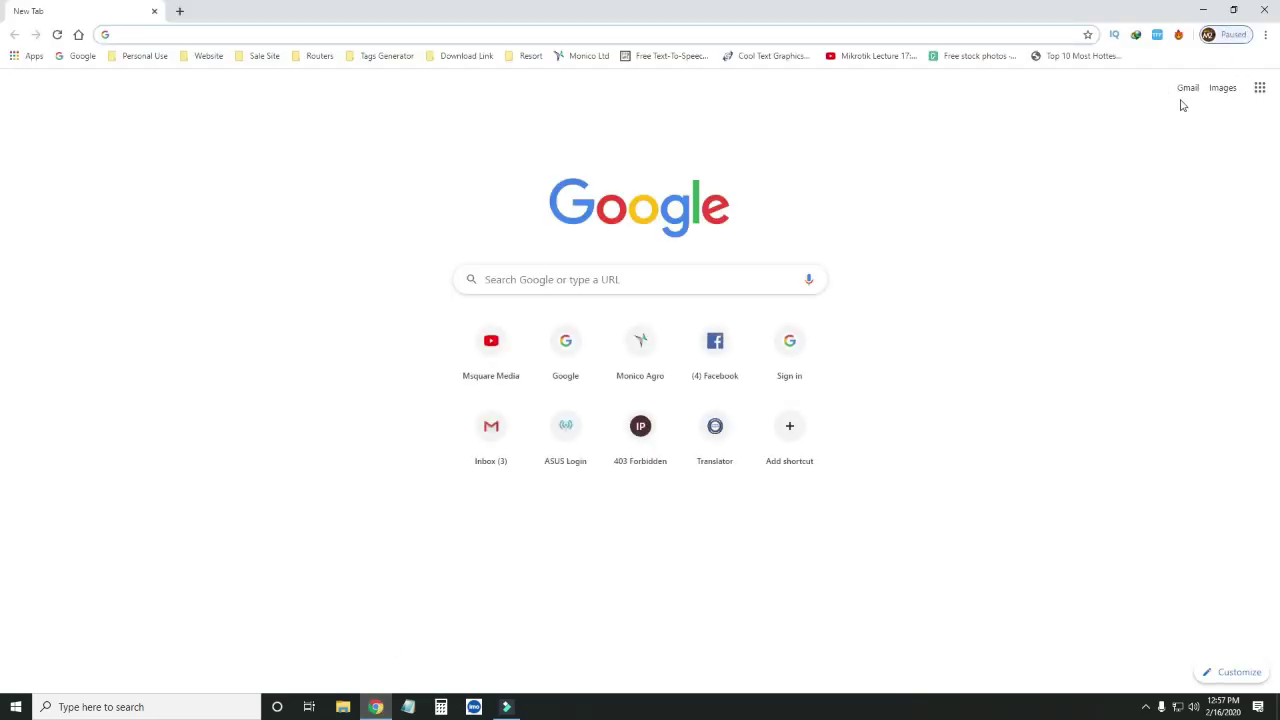
left_click(145, 56)
left_click(145, 77)
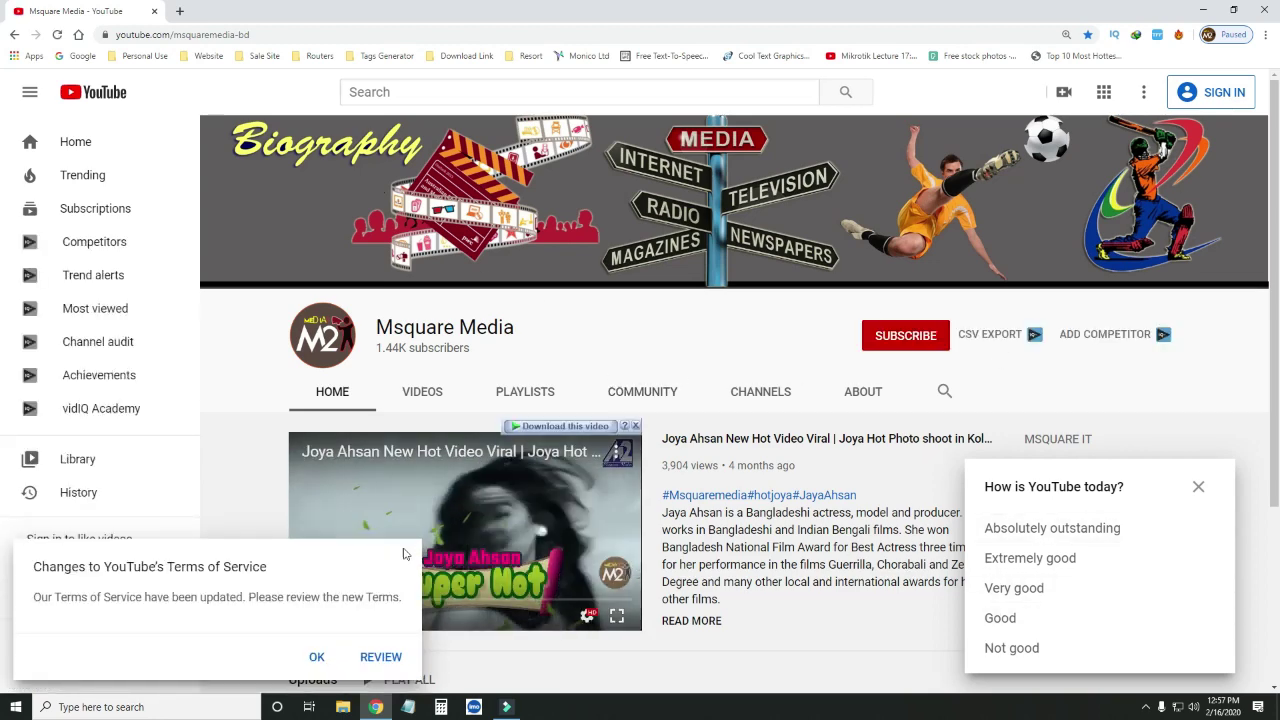
Dismiss the Terms of Service and survey notices and choose the Msquare Media account to sign in.
left_click(316, 656)
left_click(1205, 490)
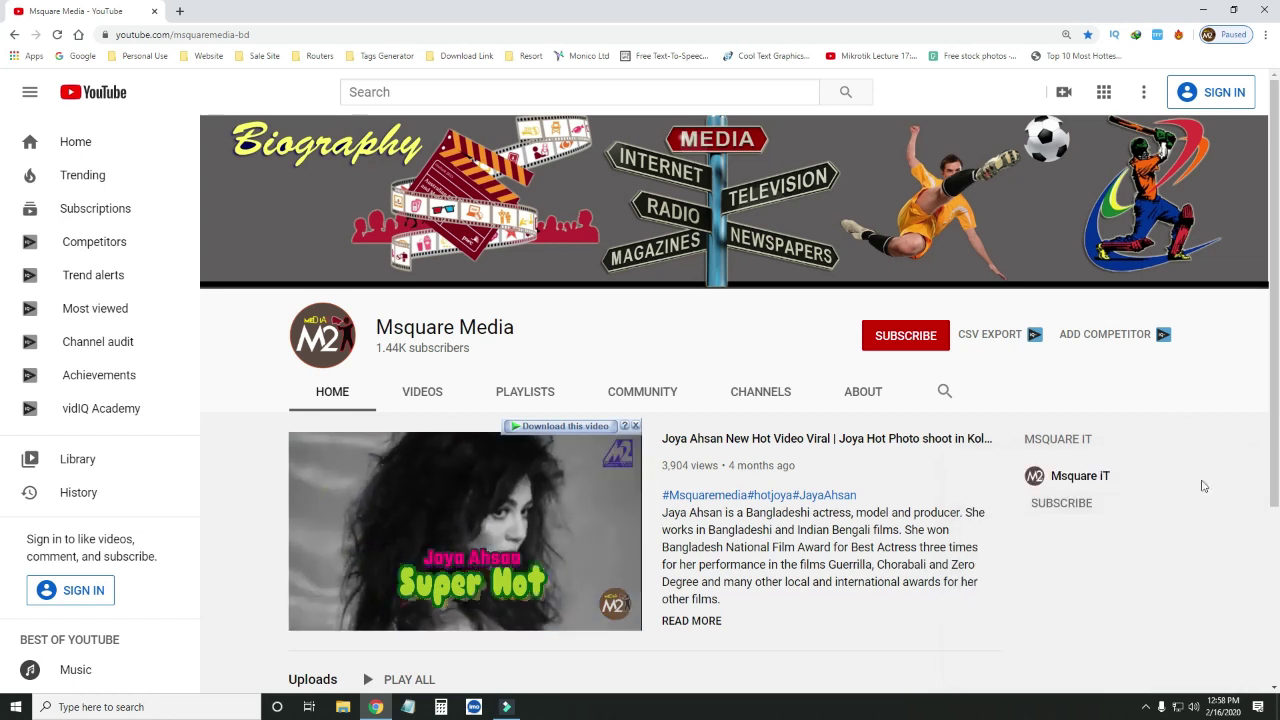
left_click(1216, 94)
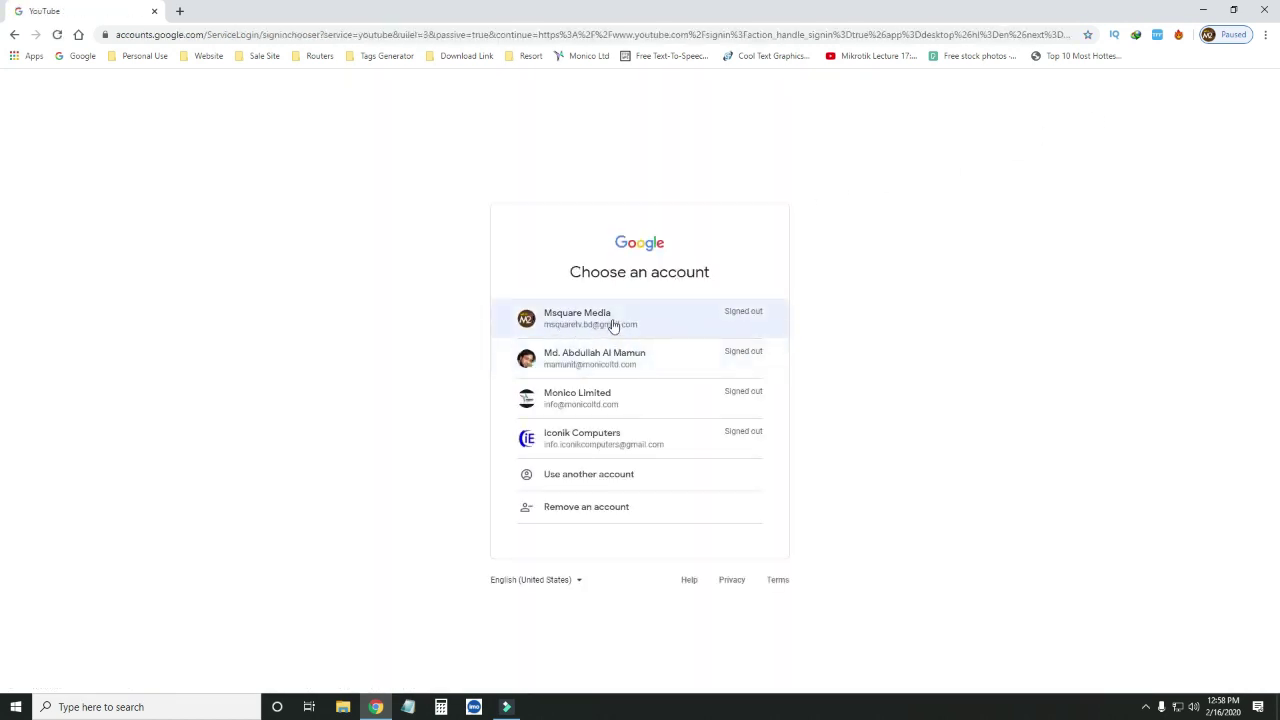
left_click(567, 326)
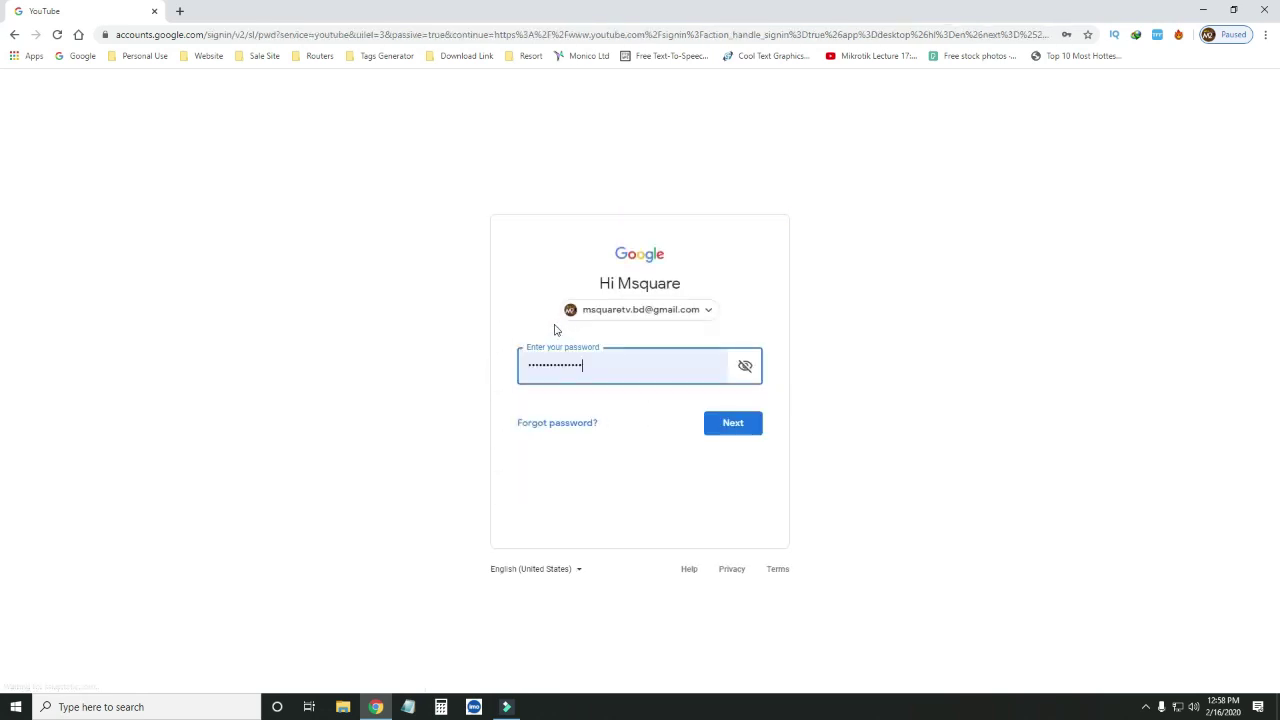
Replace the rejected saved password with the new account password and sign in.
left_click_drag(604, 377, 544, 368)
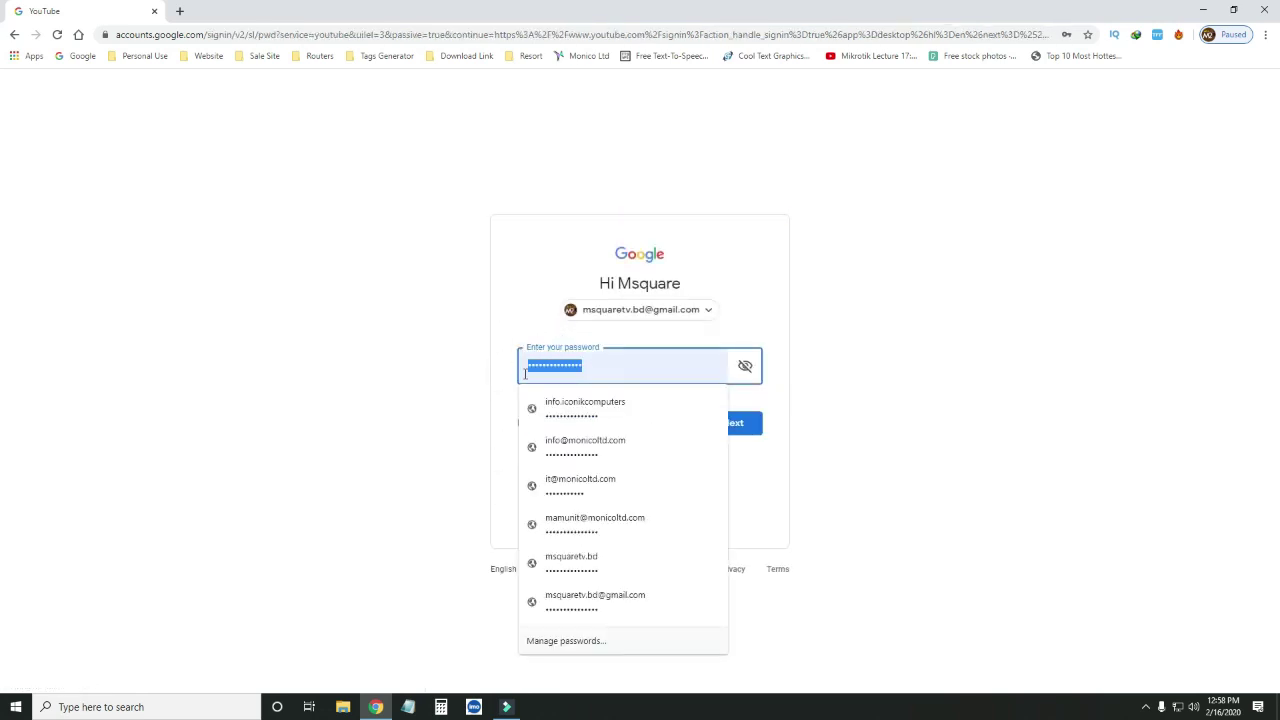
left_click(503, 311)
left_click(733, 424)
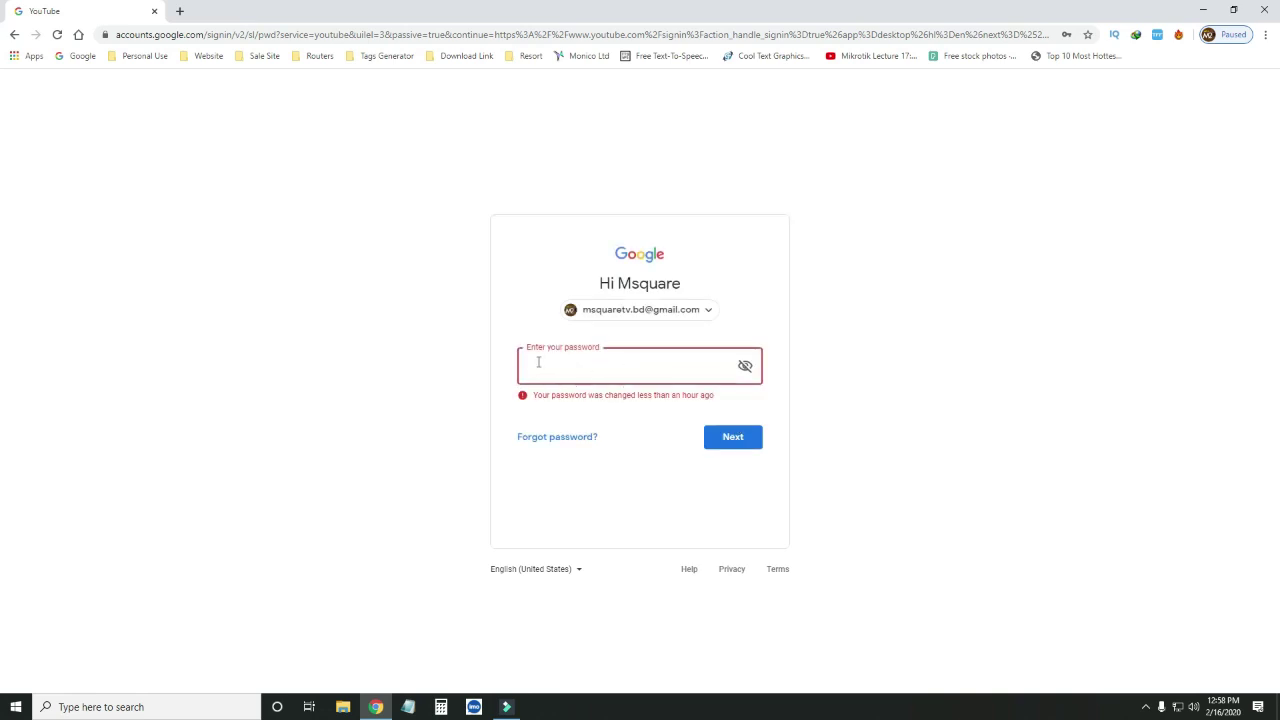
left_click(565, 369)
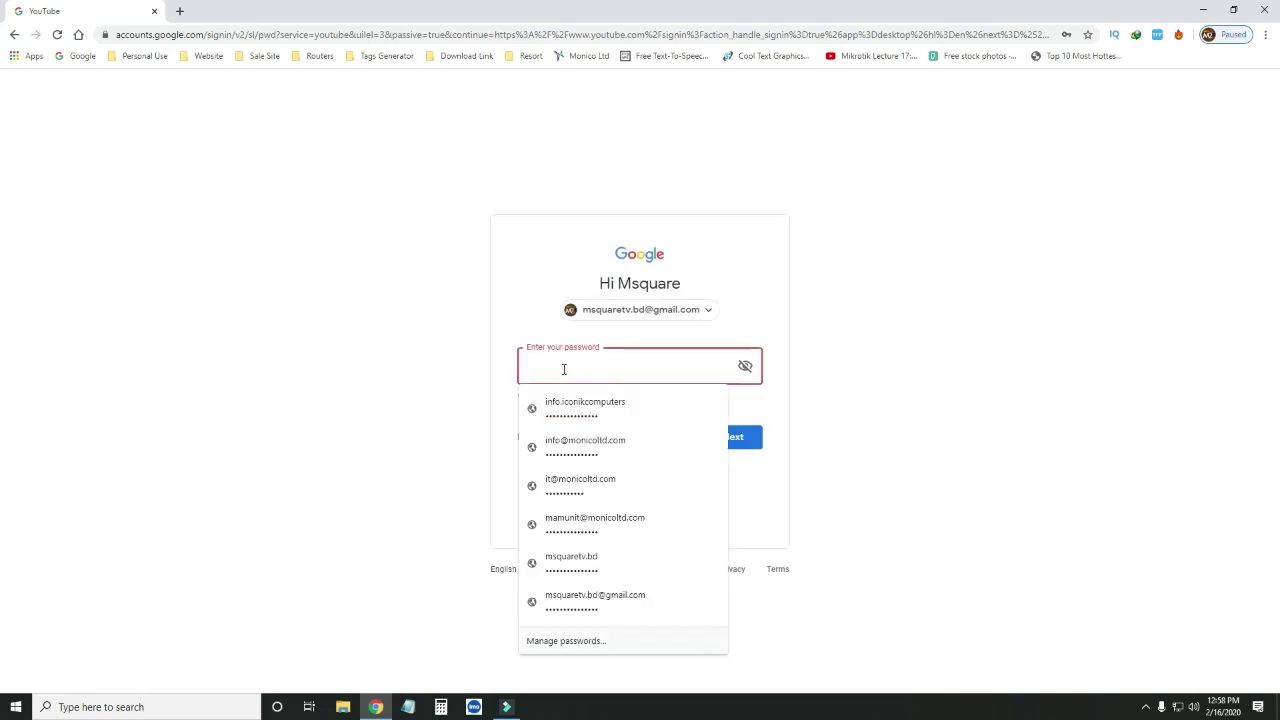
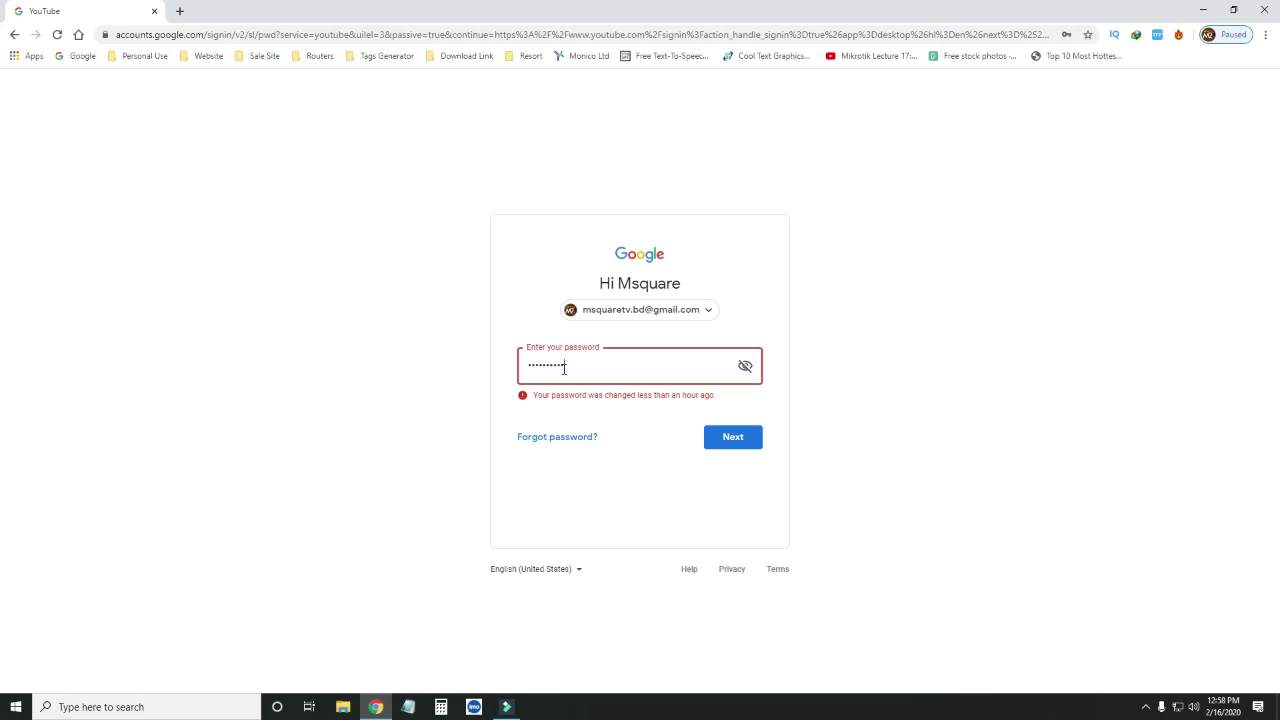
left_click(735, 441)
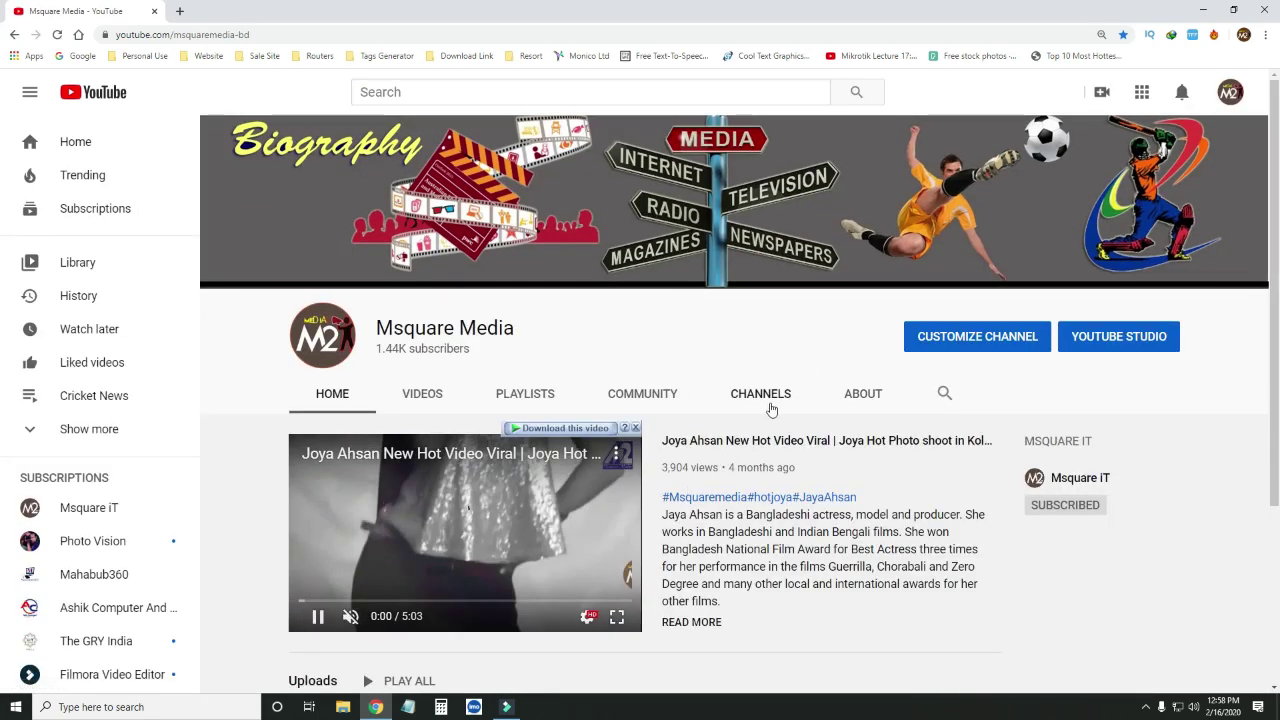
Scroll the Msquare Media channel page and confirm via the avatar menu it is signed in.
scroll(683, 428, "down", 3)
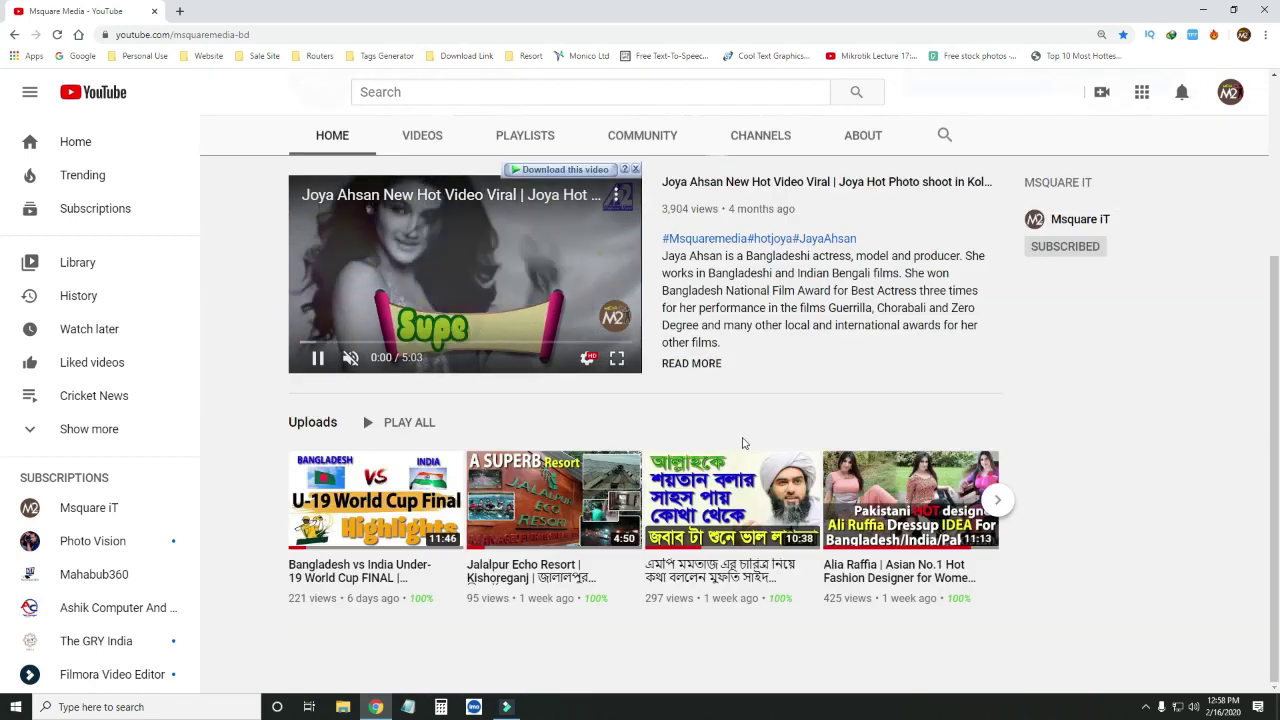
scroll(749, 446, "up", 3)
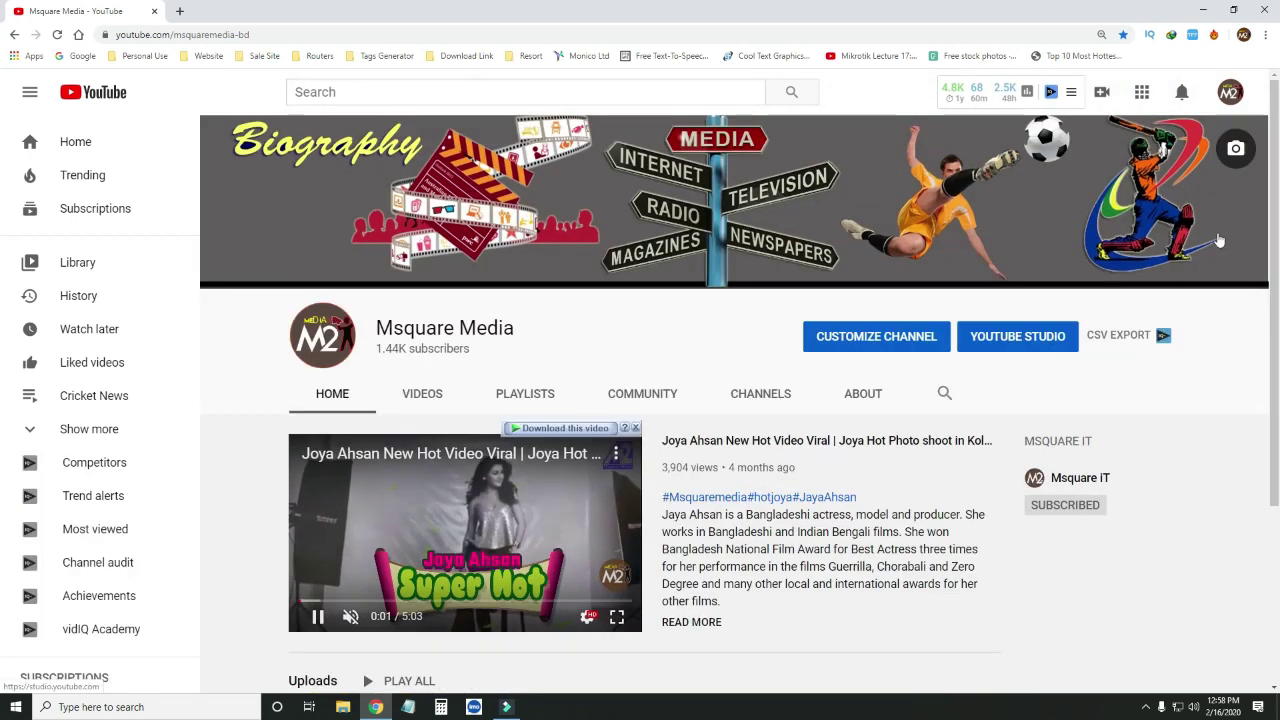
left_click(1231, 93)
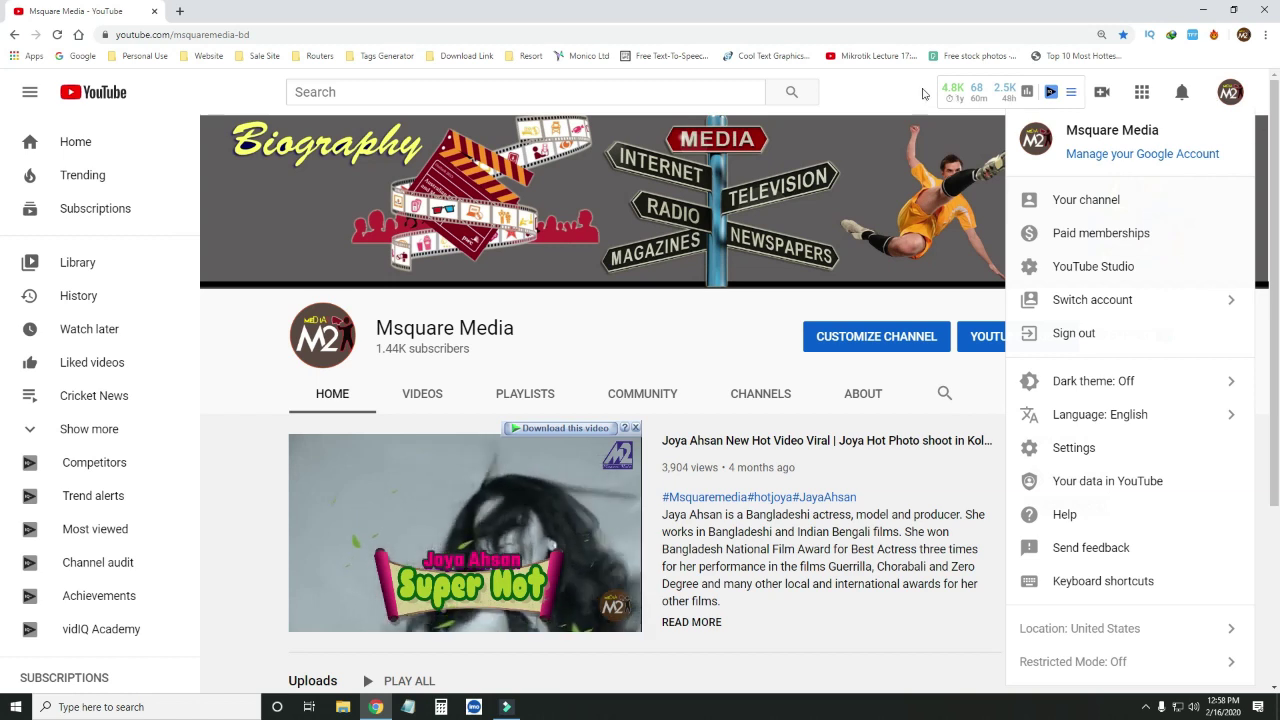
left_click(889, 98)
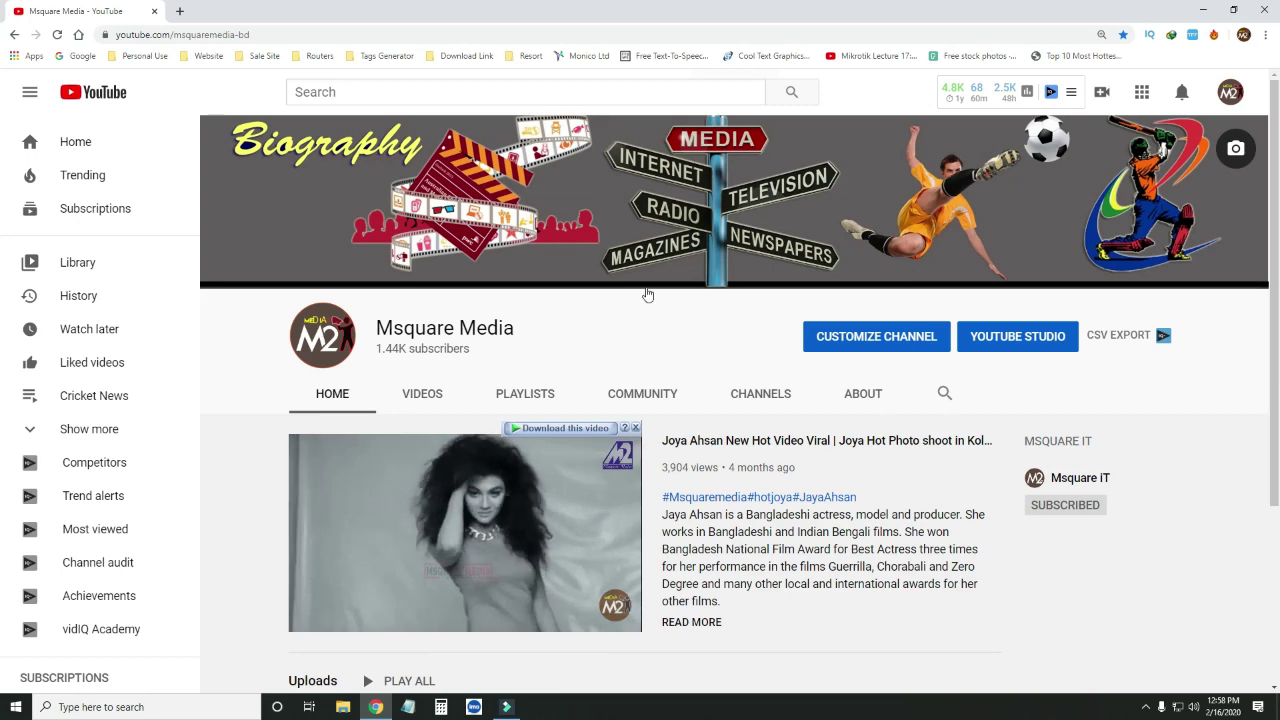
scroll(634, 391, "down", 3)
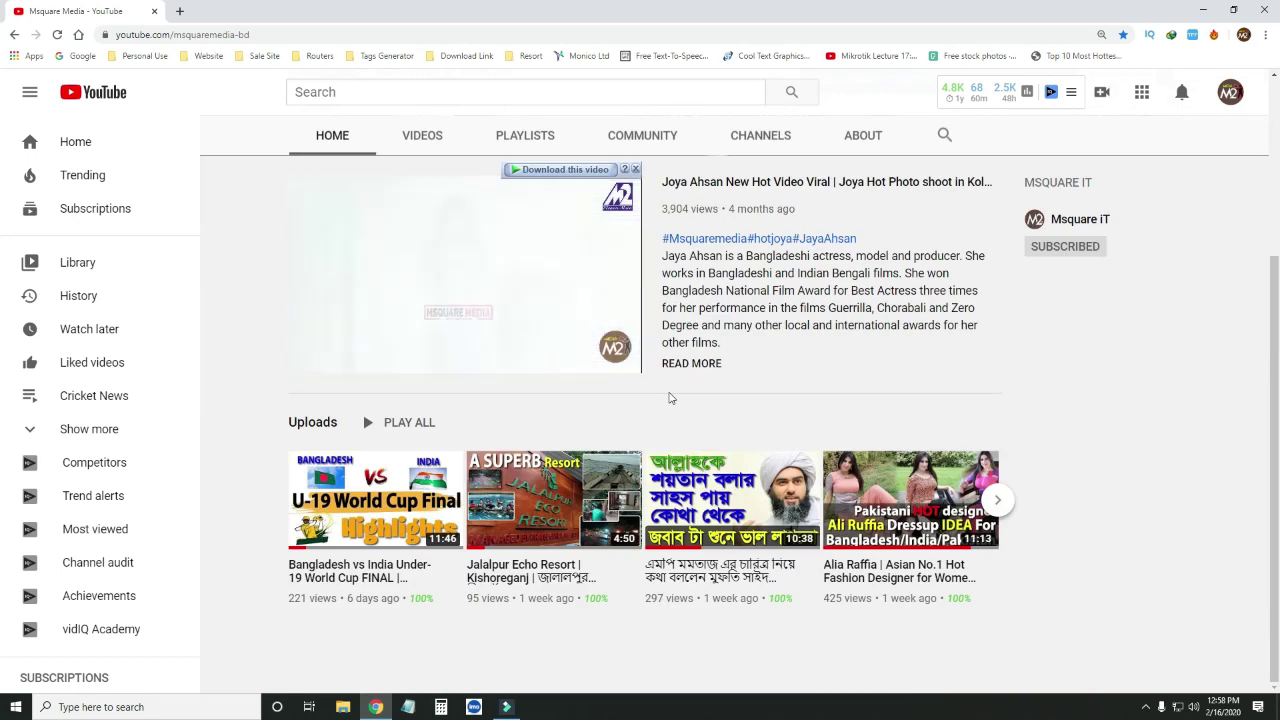
scroll(811, 371, "up", 3)
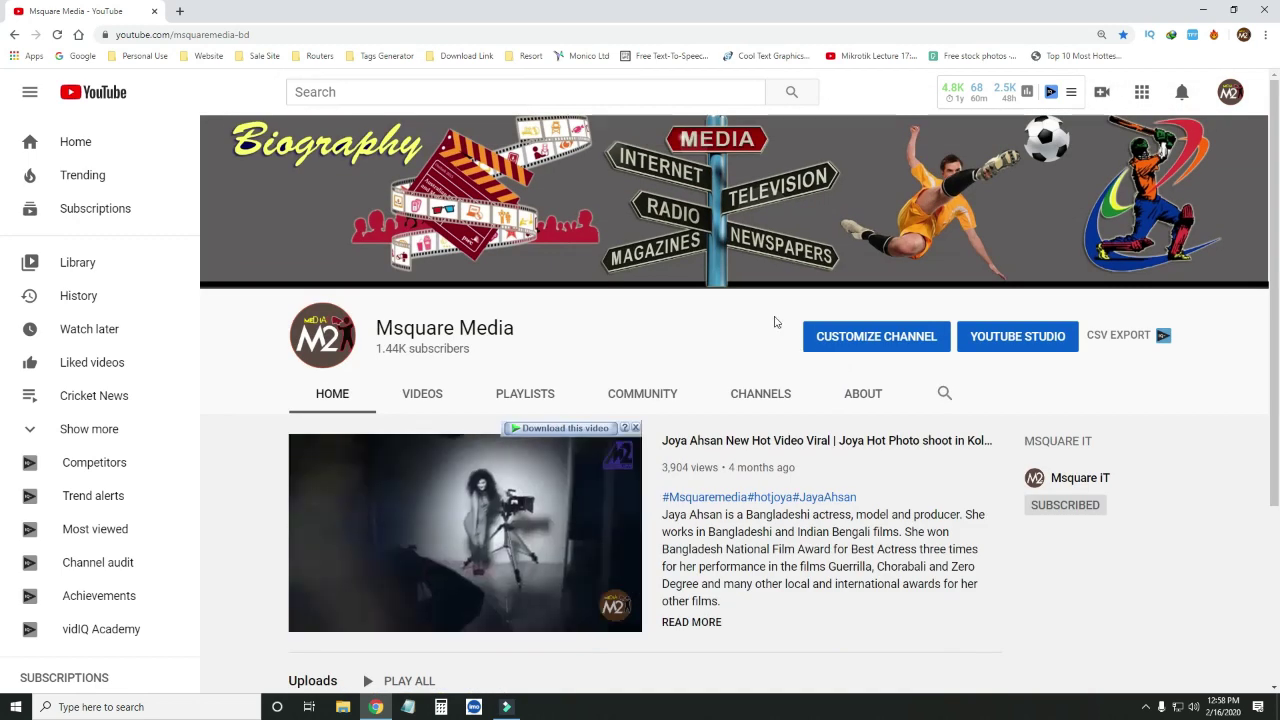